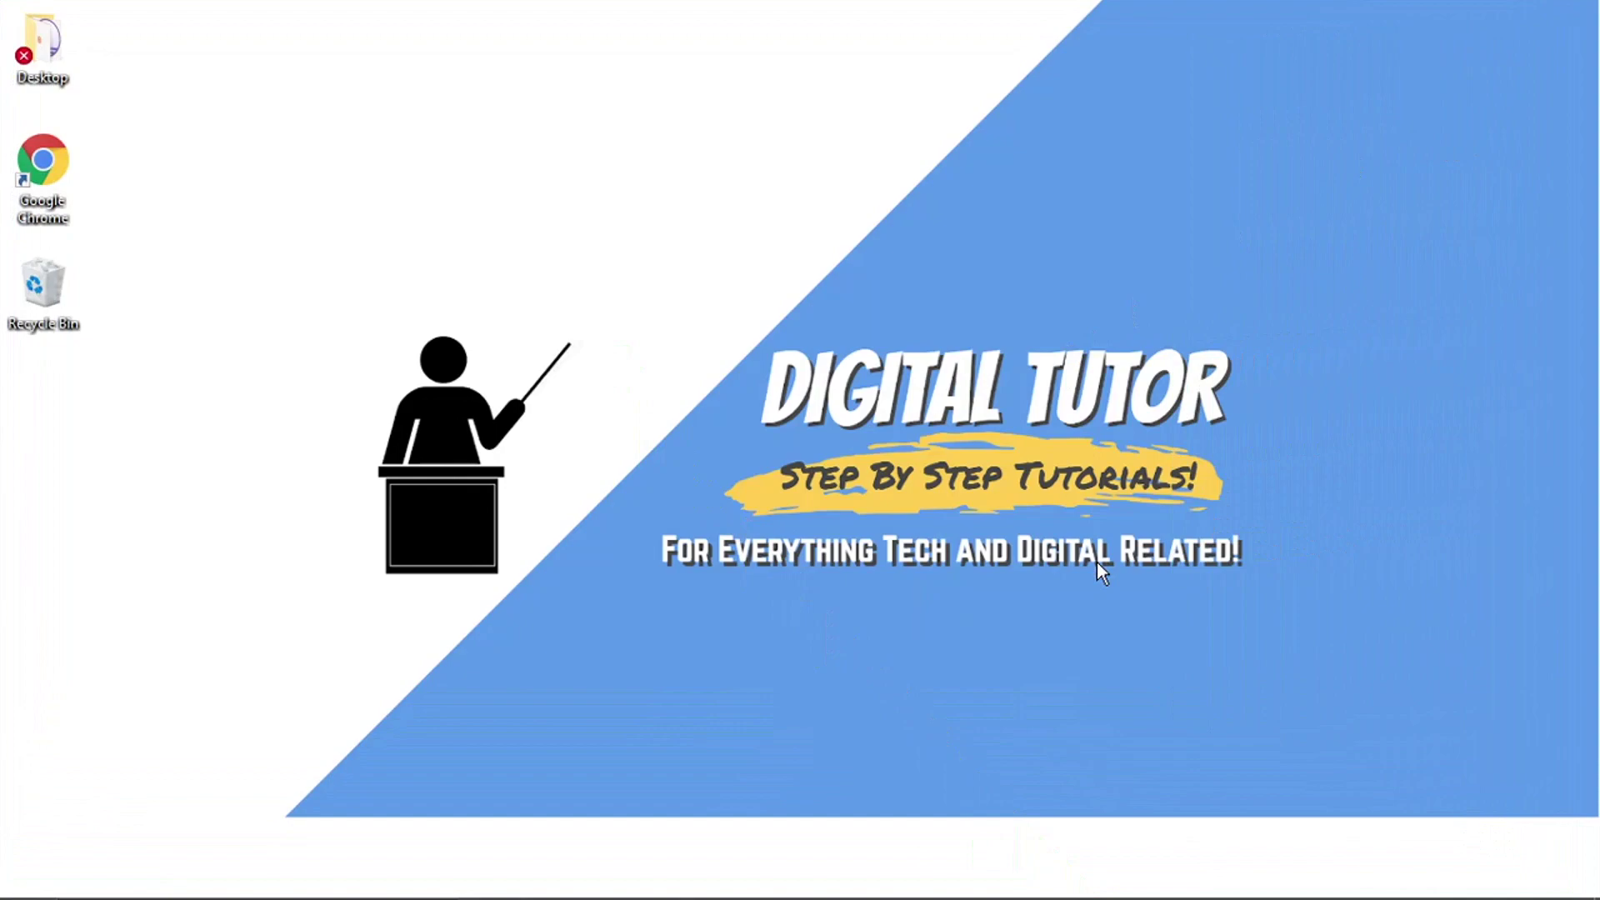
Step: Switch to the Chrome browser and load the mee6.xyz website
left_click(888, 877)
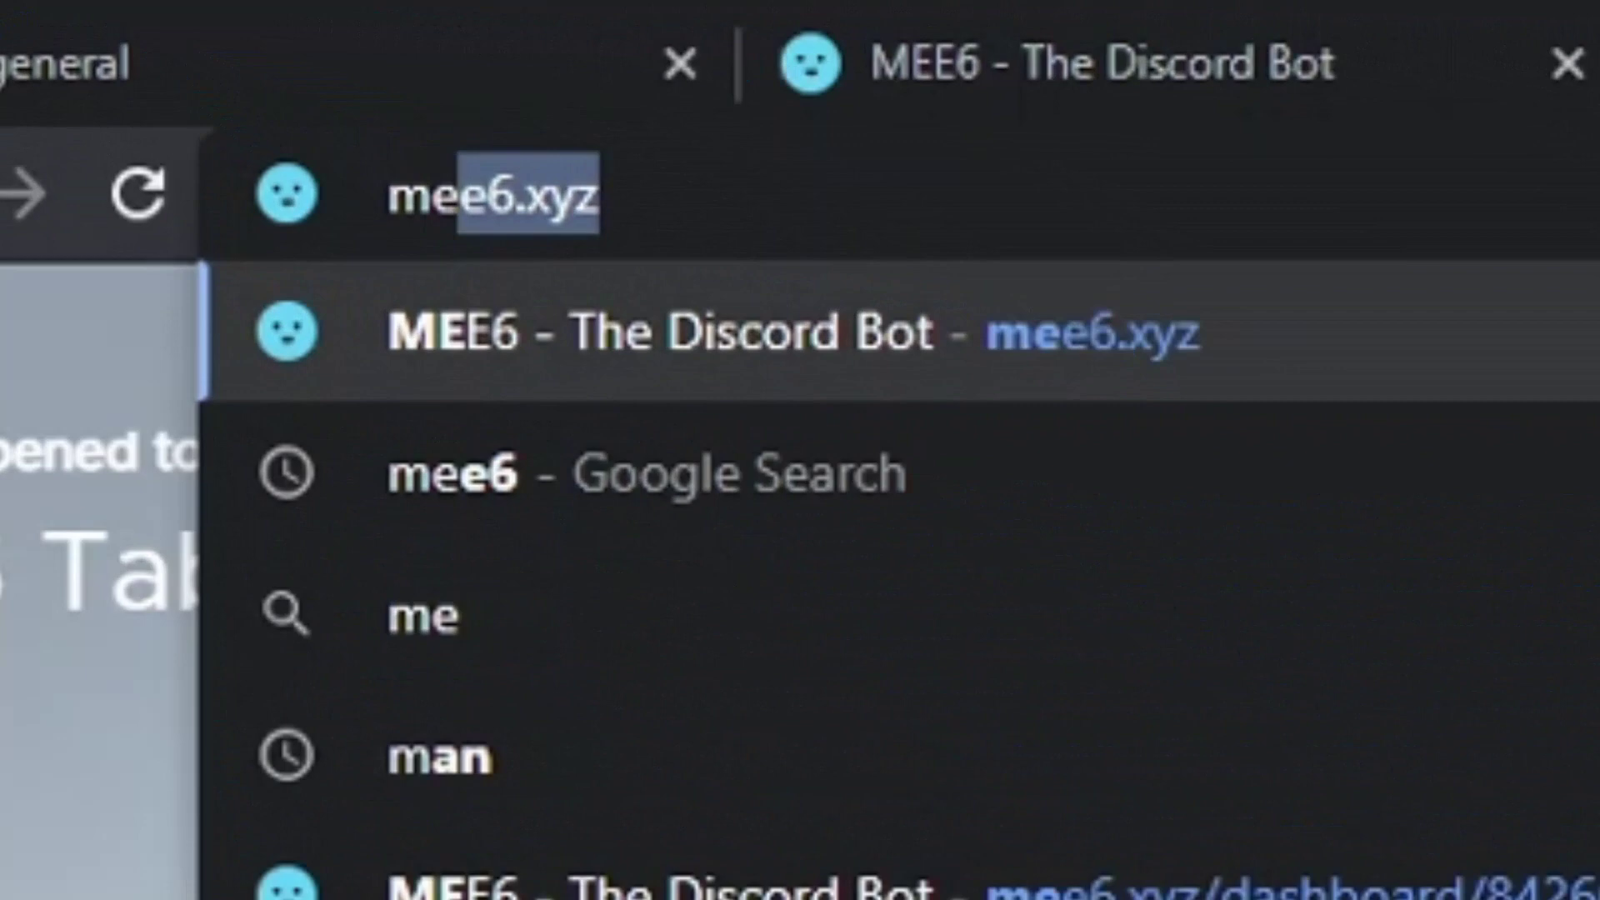
type("e6")
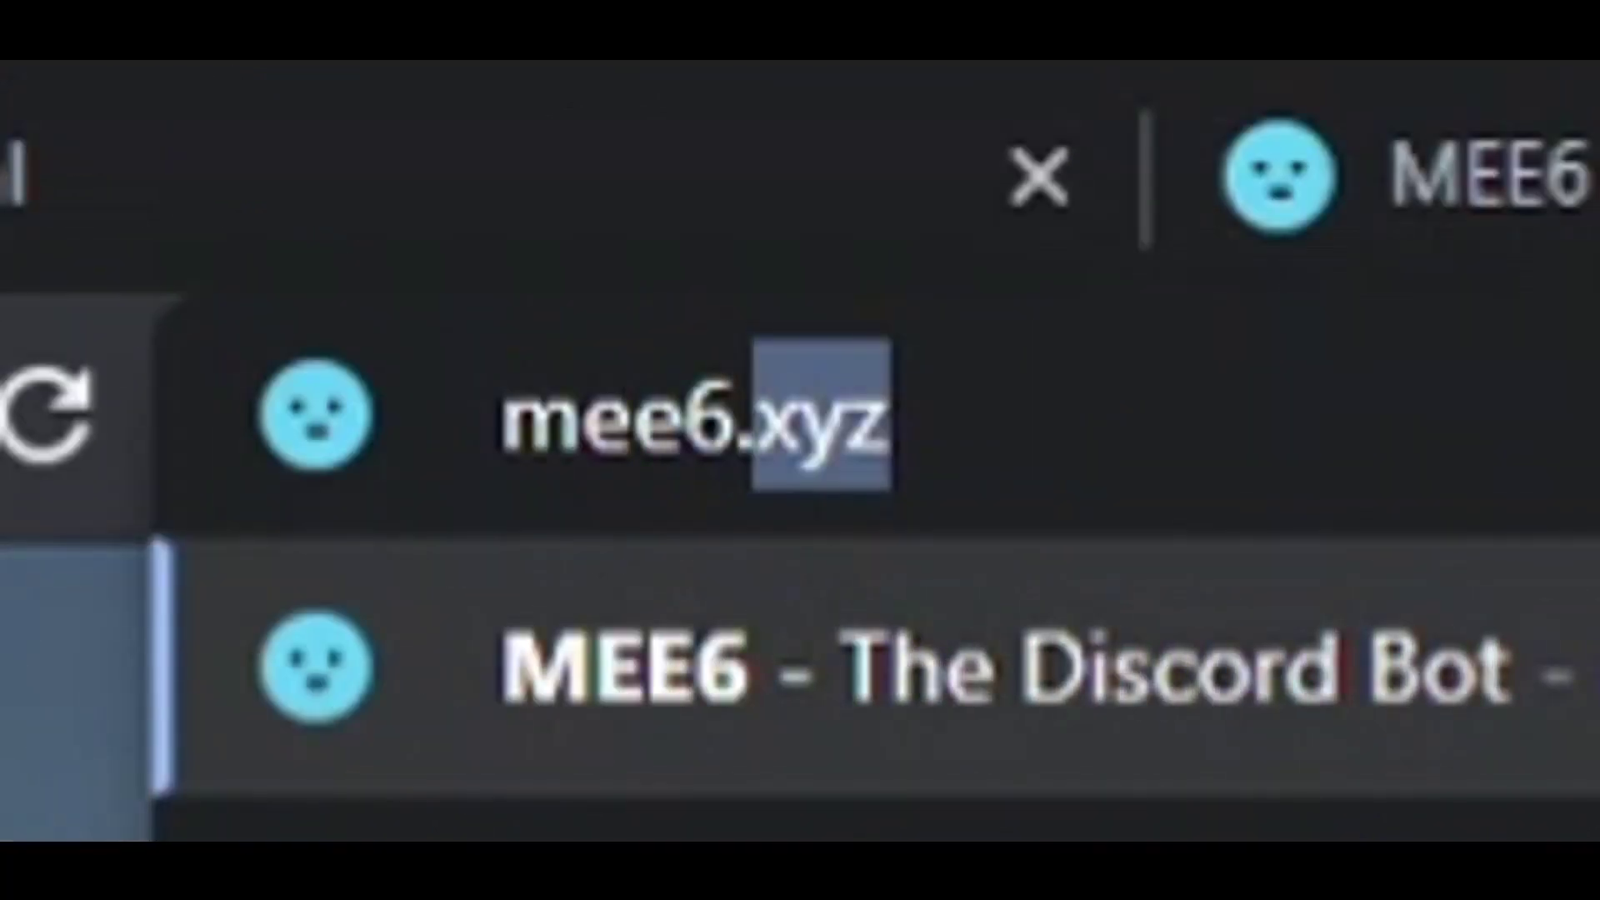
type(".xyz")
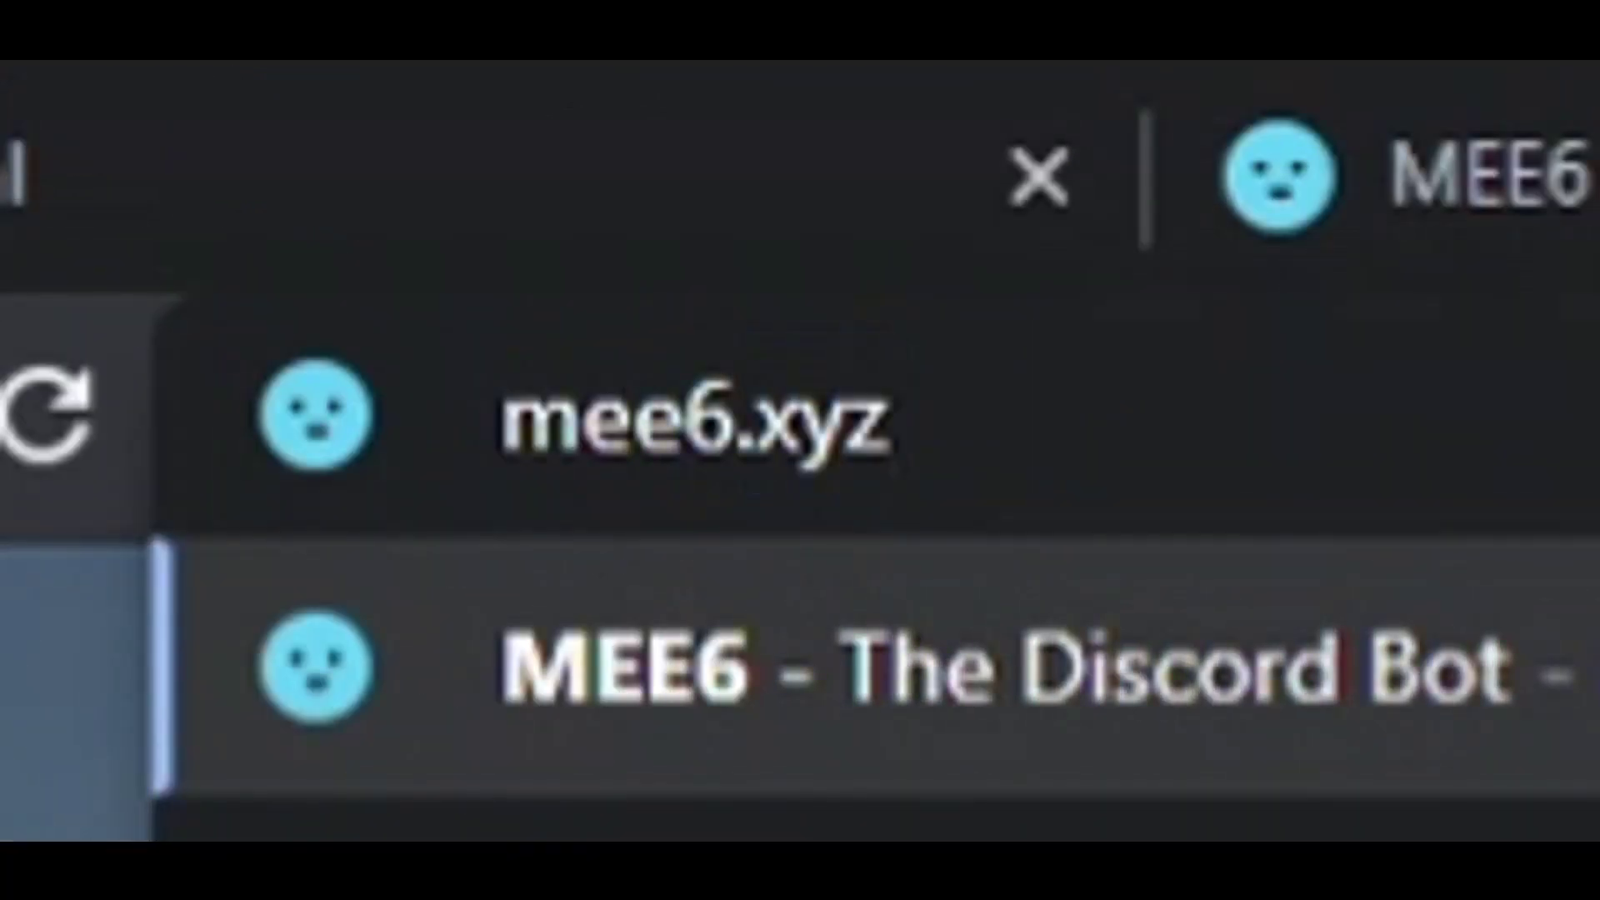
key("Return")
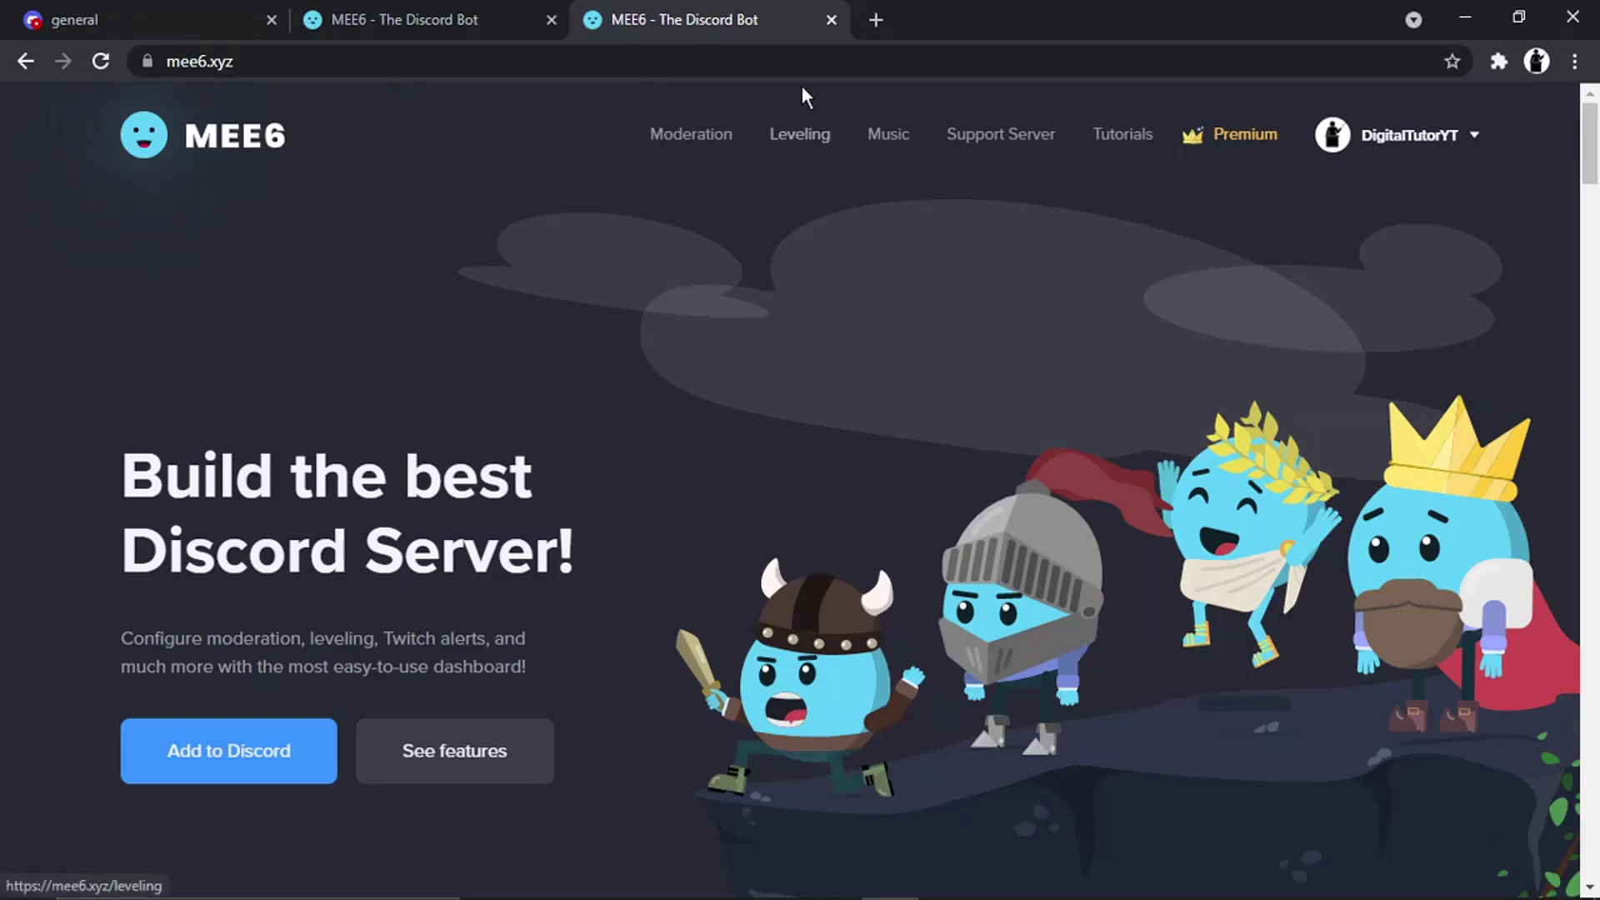
Step: Bring up the server's already open MEE6 dashboard and close the extra MEE6 homepage
left_click(495, 15)
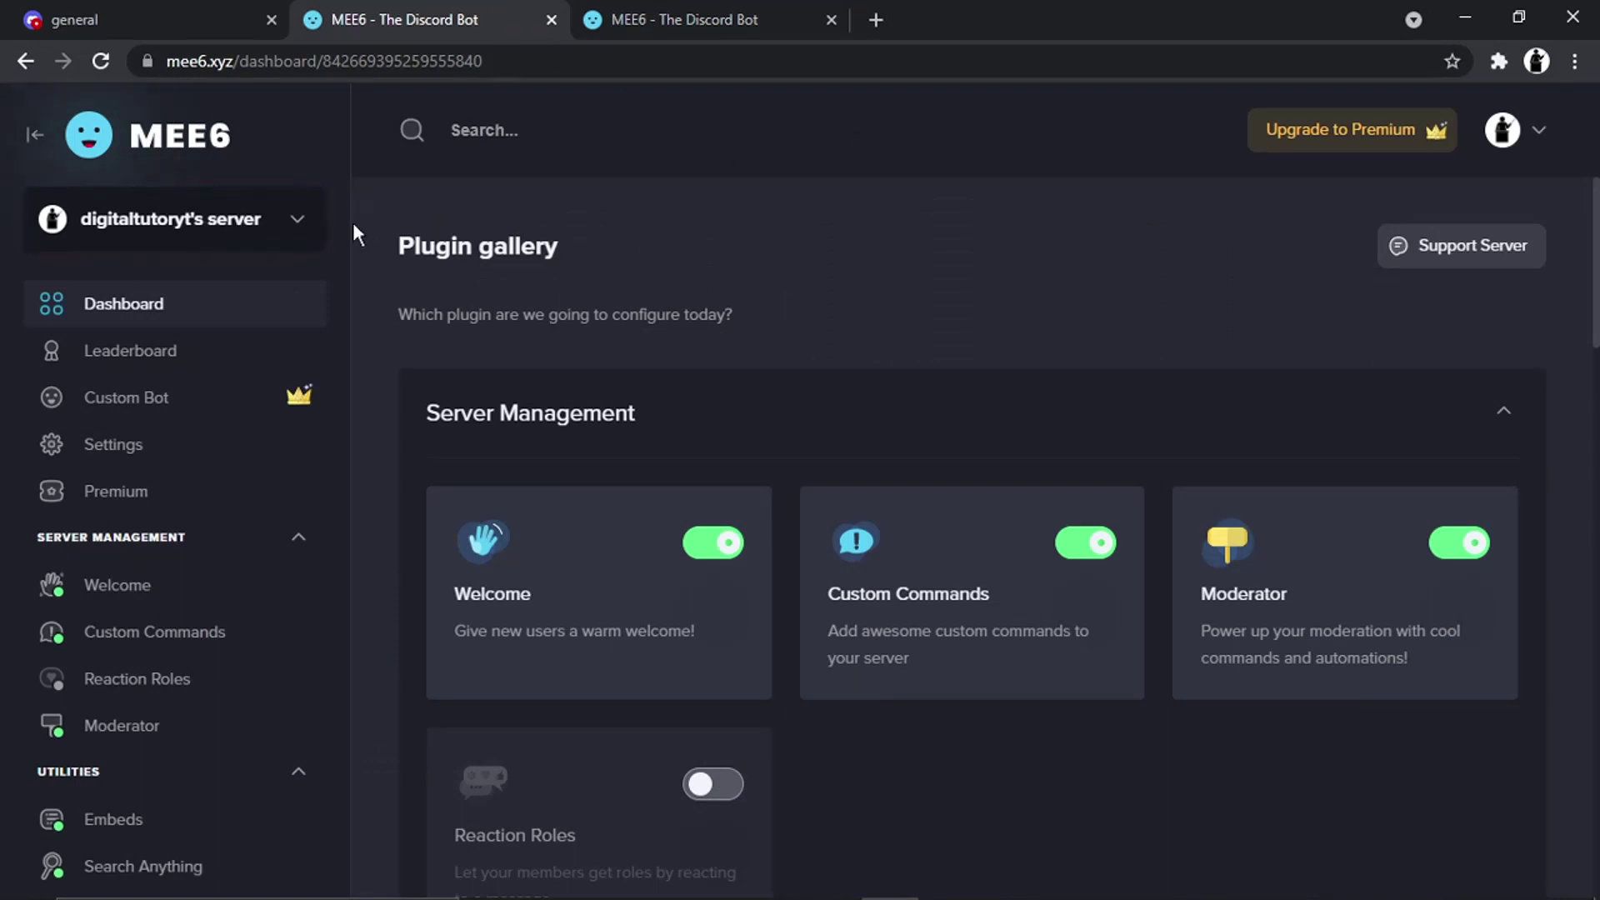
left_click(832, 20)
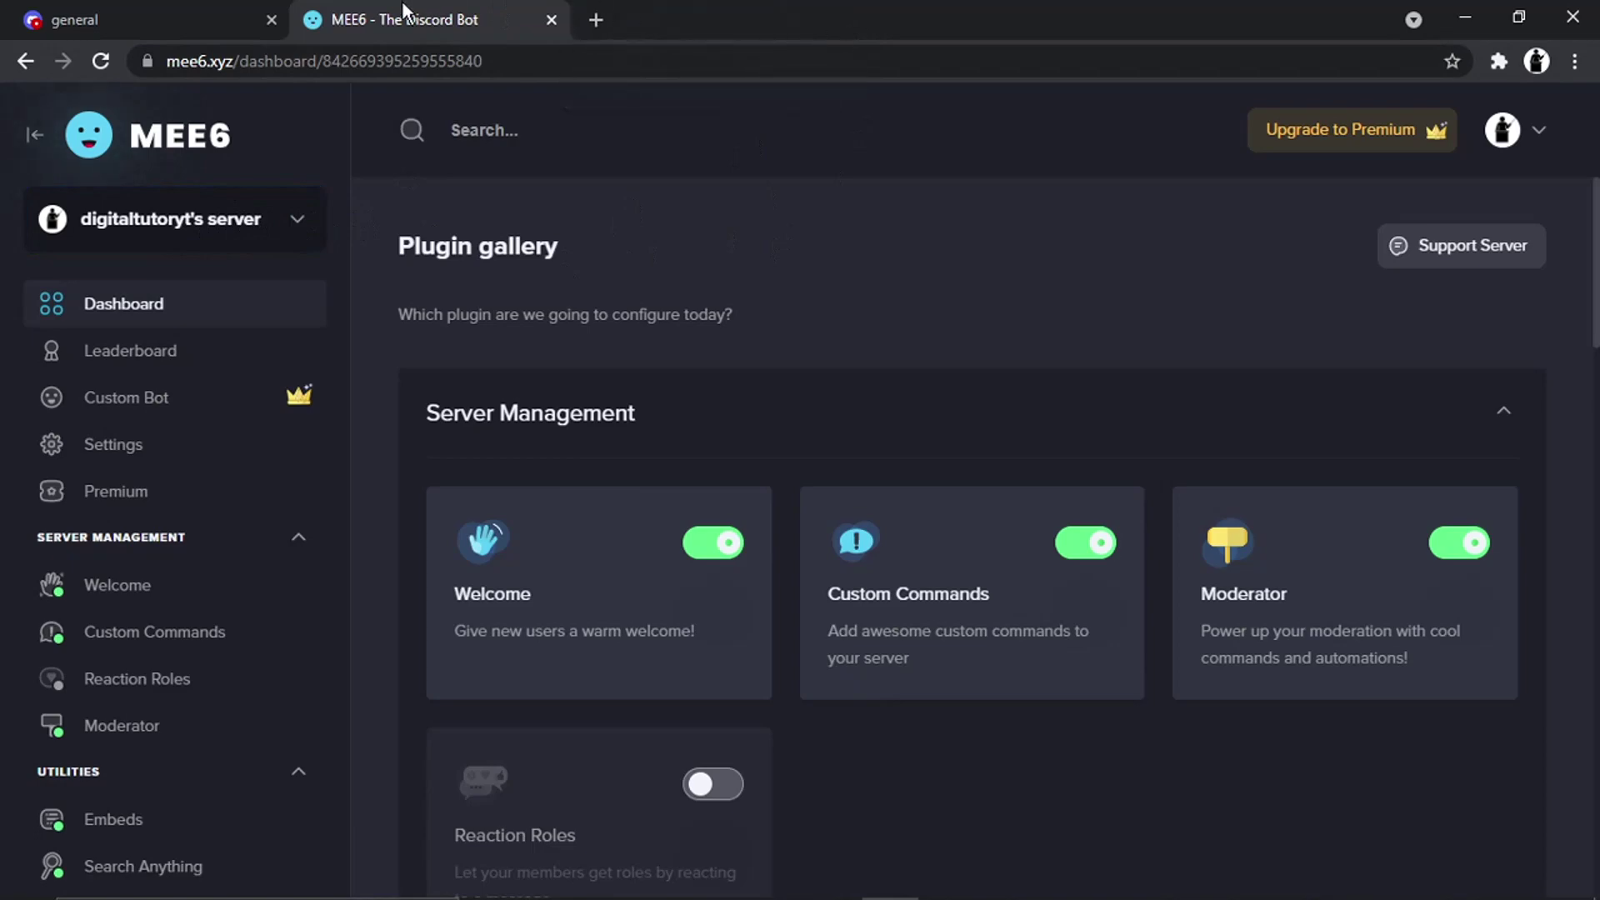
Step: In the Discord server, create a public text channel named welcome under Text Channels and move it above general
left_click(126, 17)
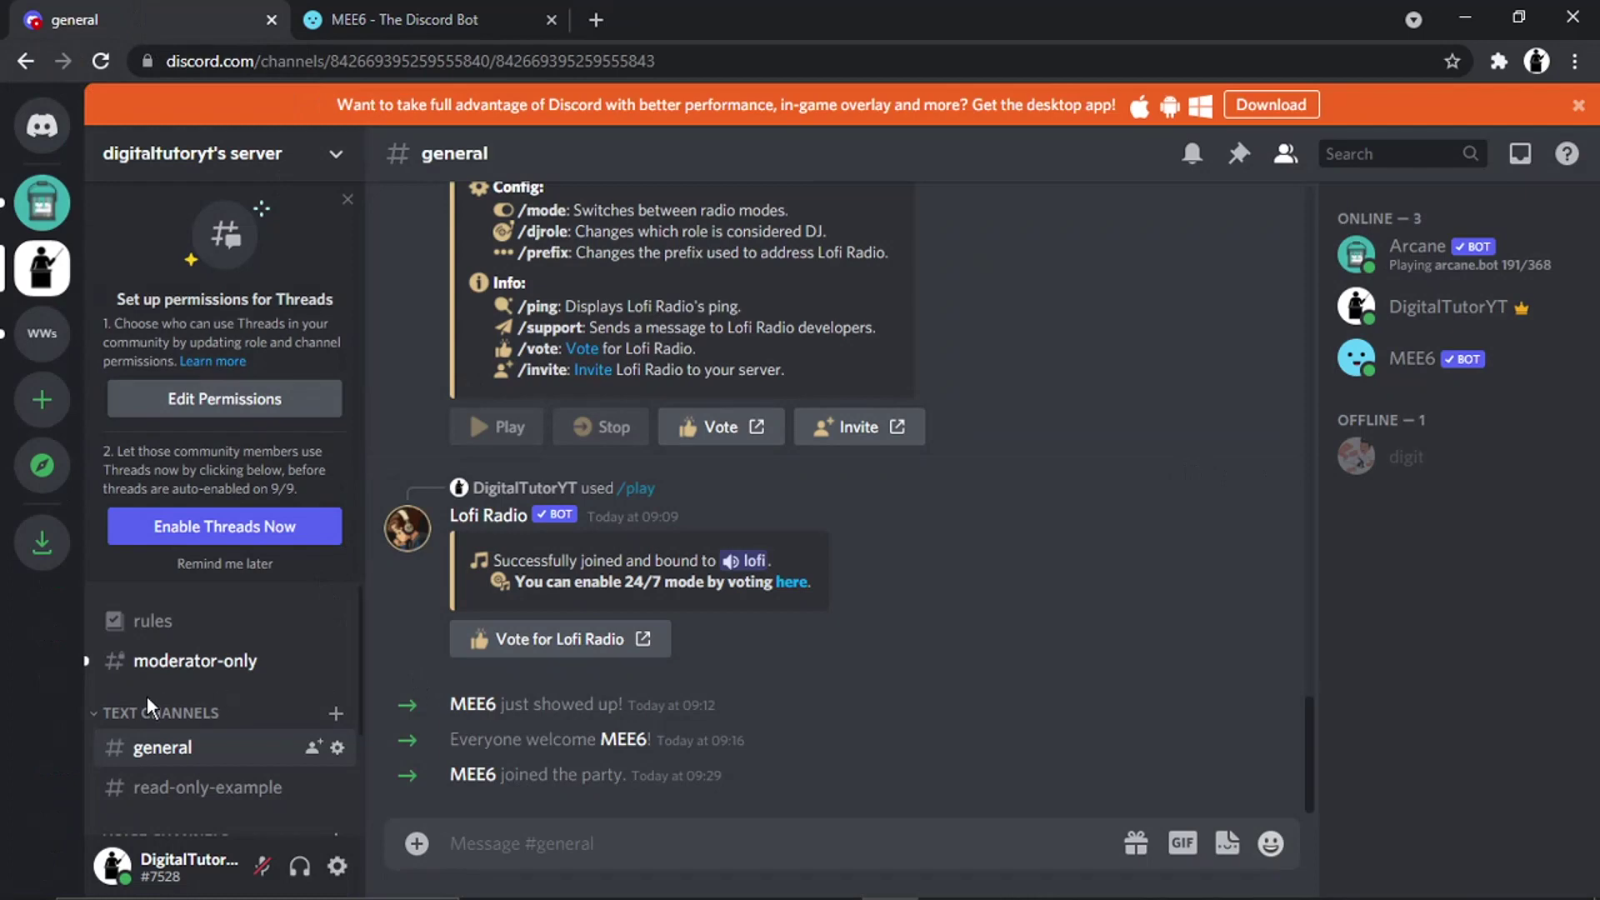
left_click(336, 713)
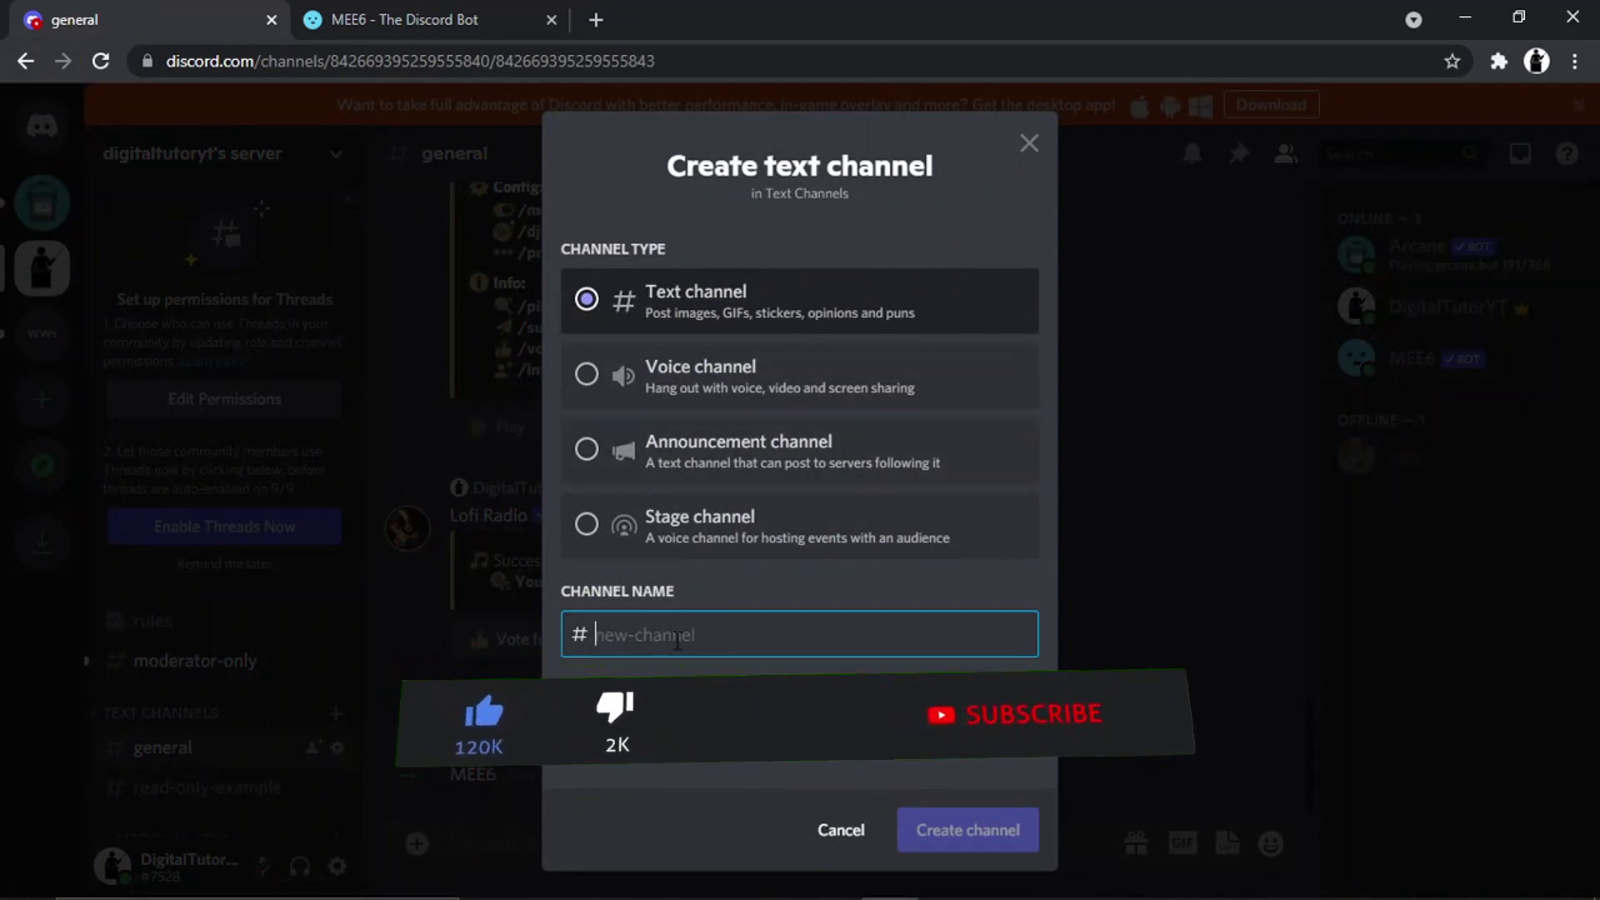
type("we")
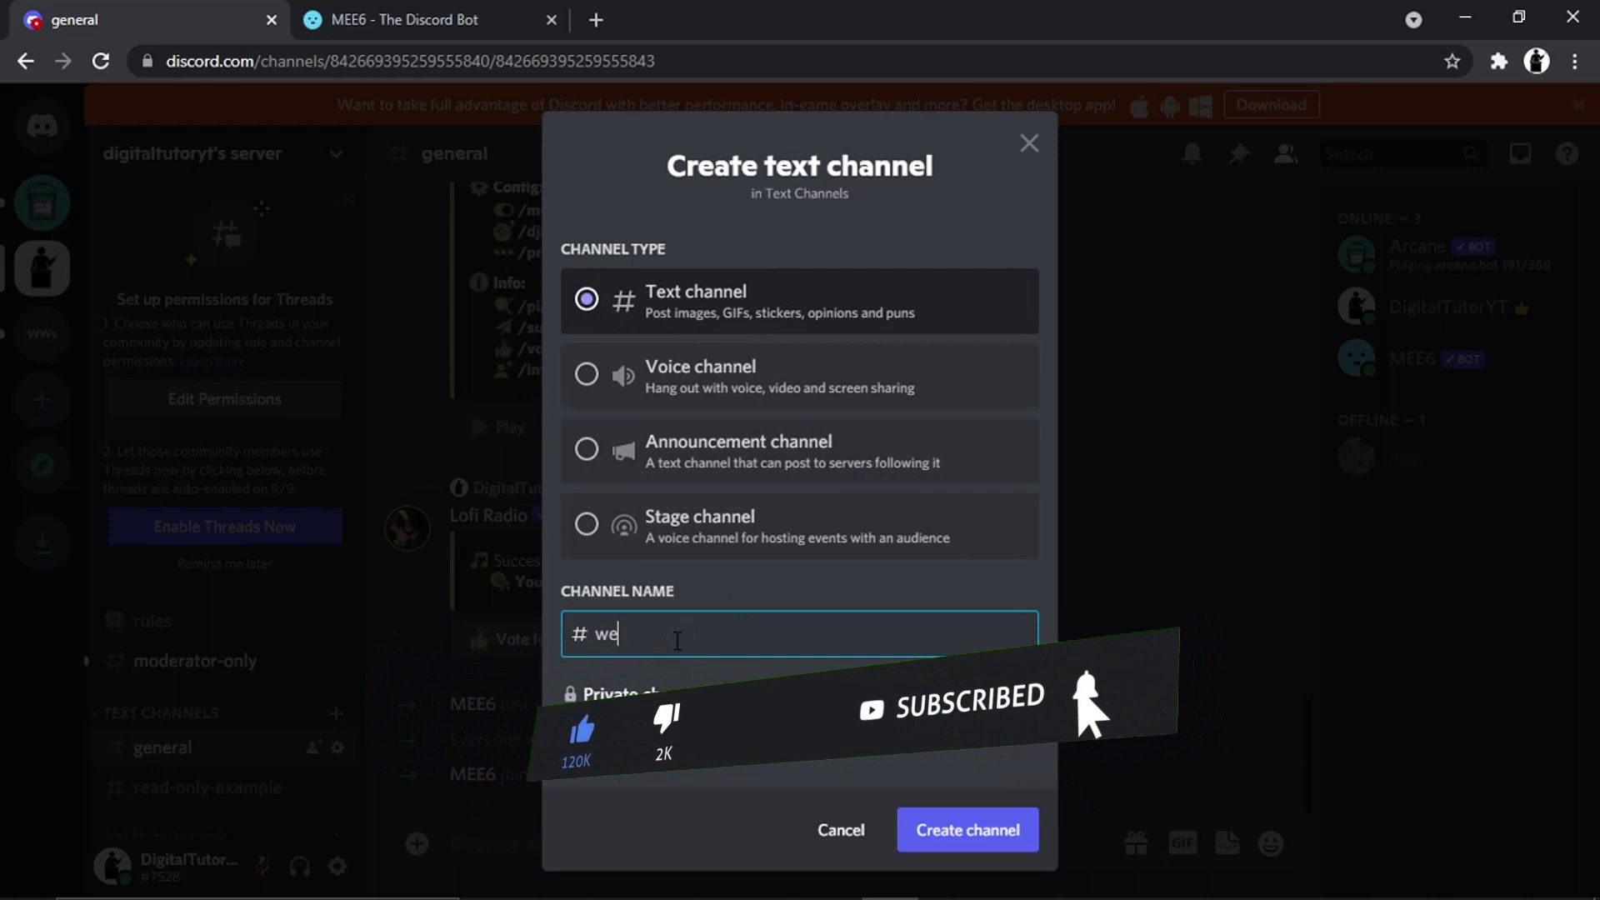
type("ldome")
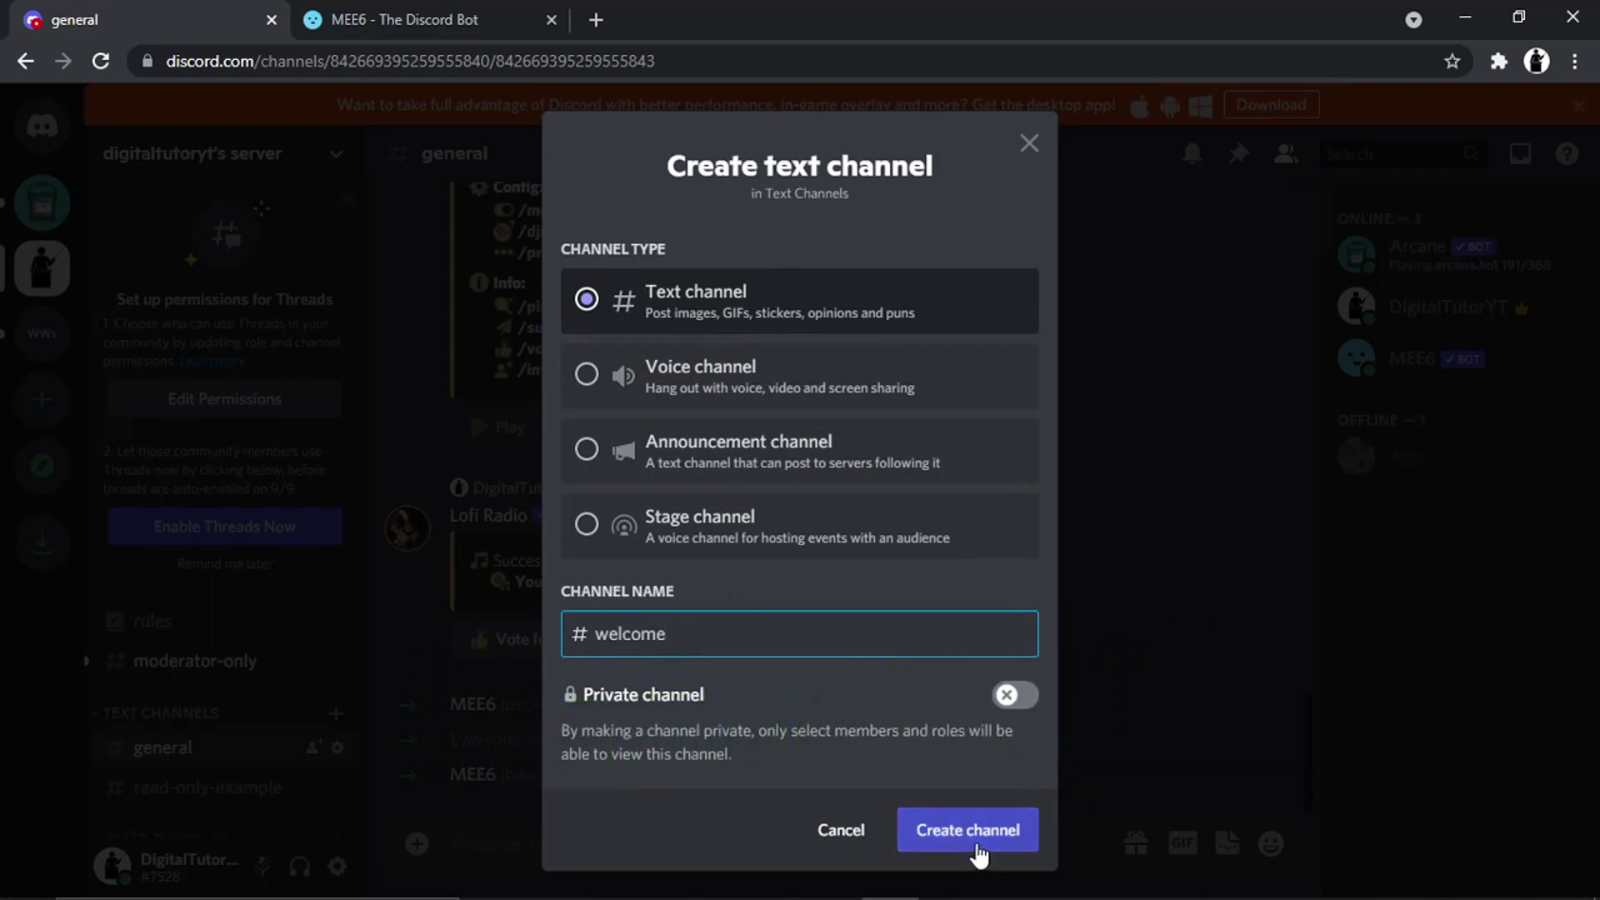
left_click(986, 844)
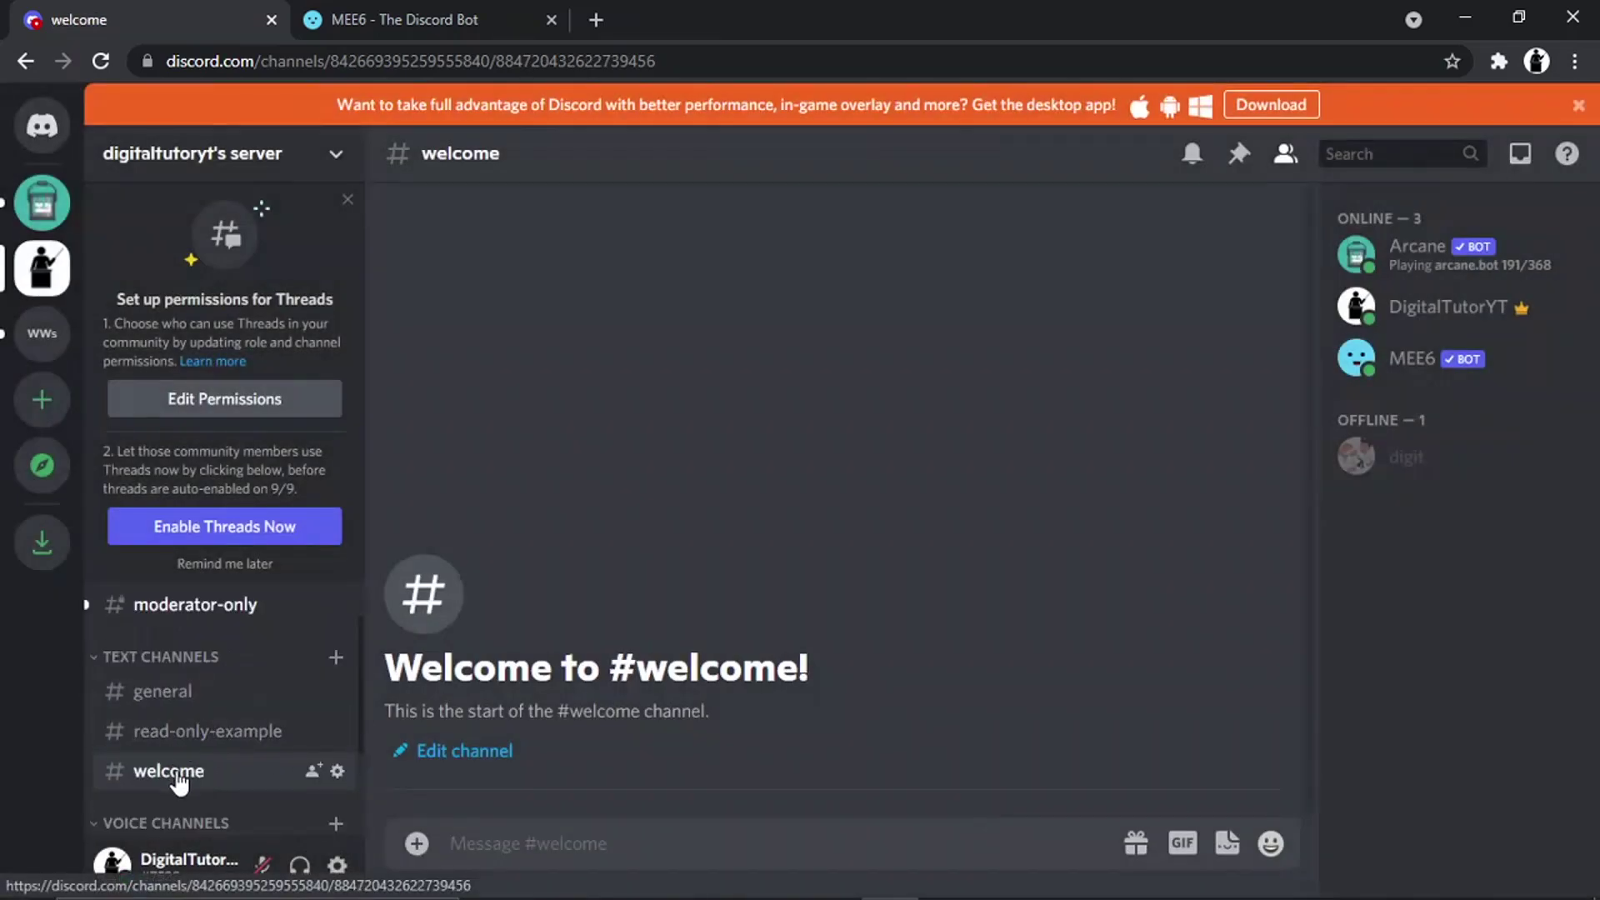
left_click_drag(177, 779, 178, 690)
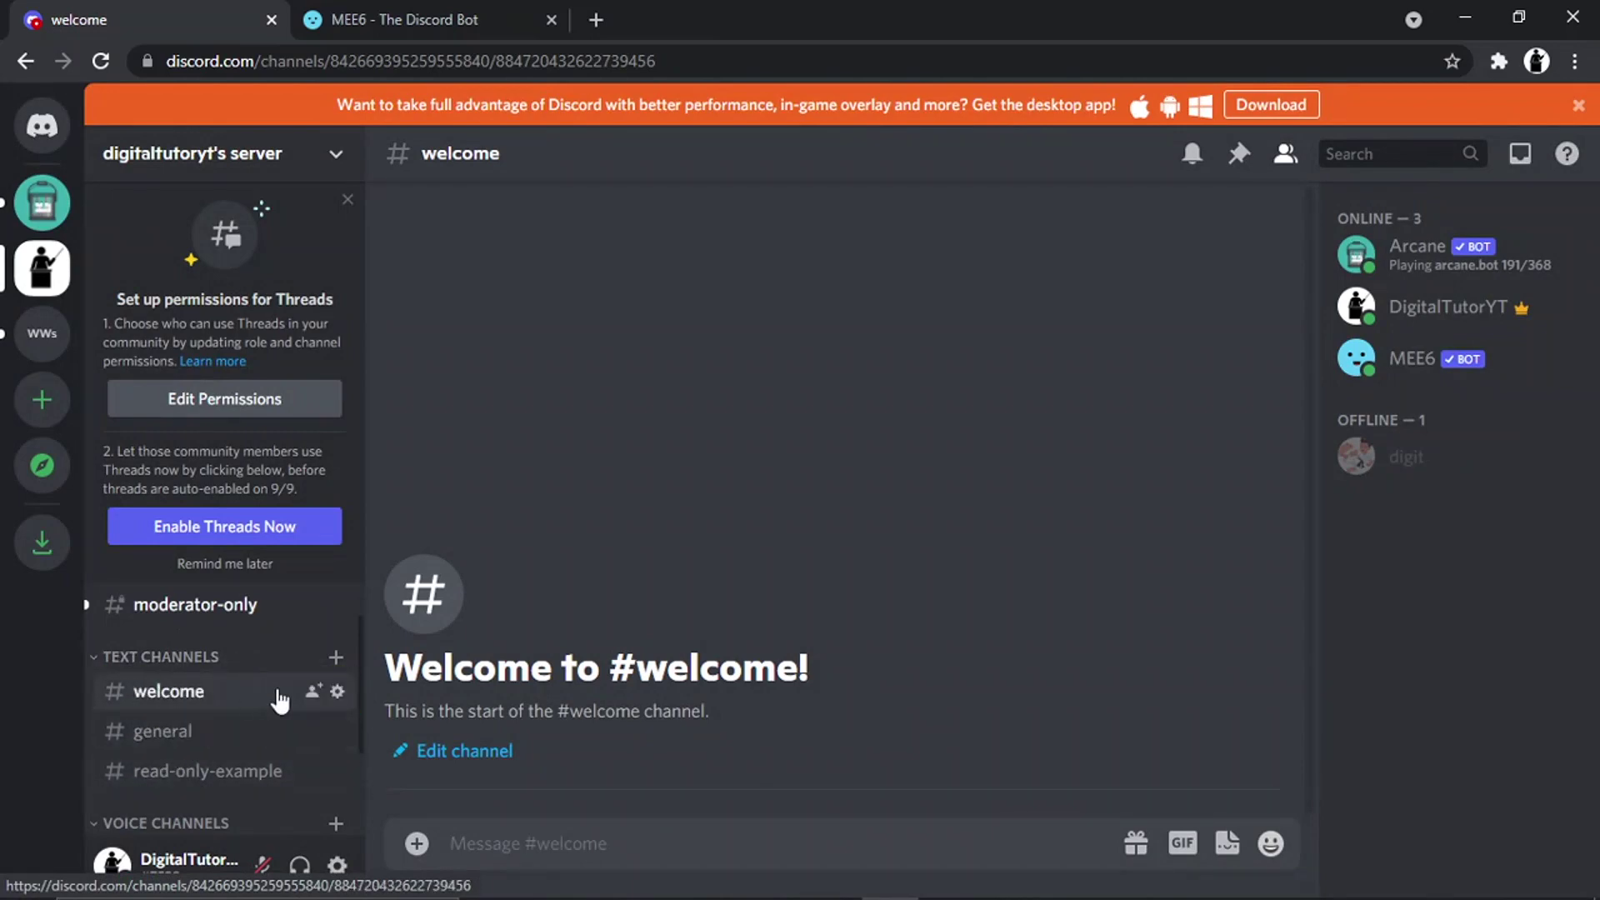
scroll(362, 650, "up", 1)
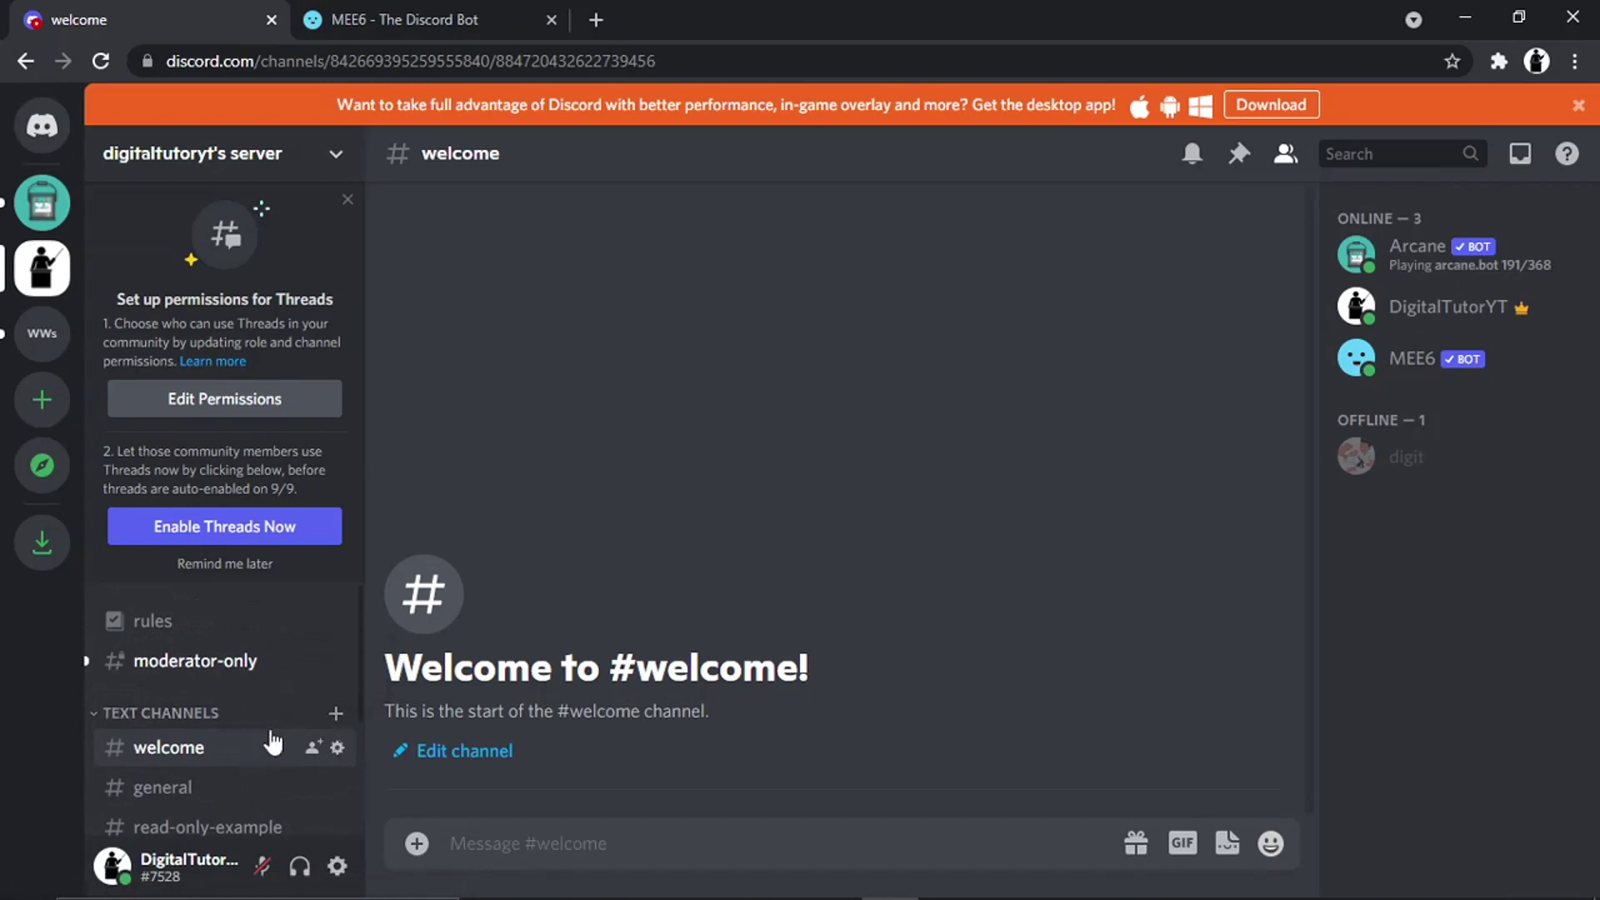
left_click(338, 747)
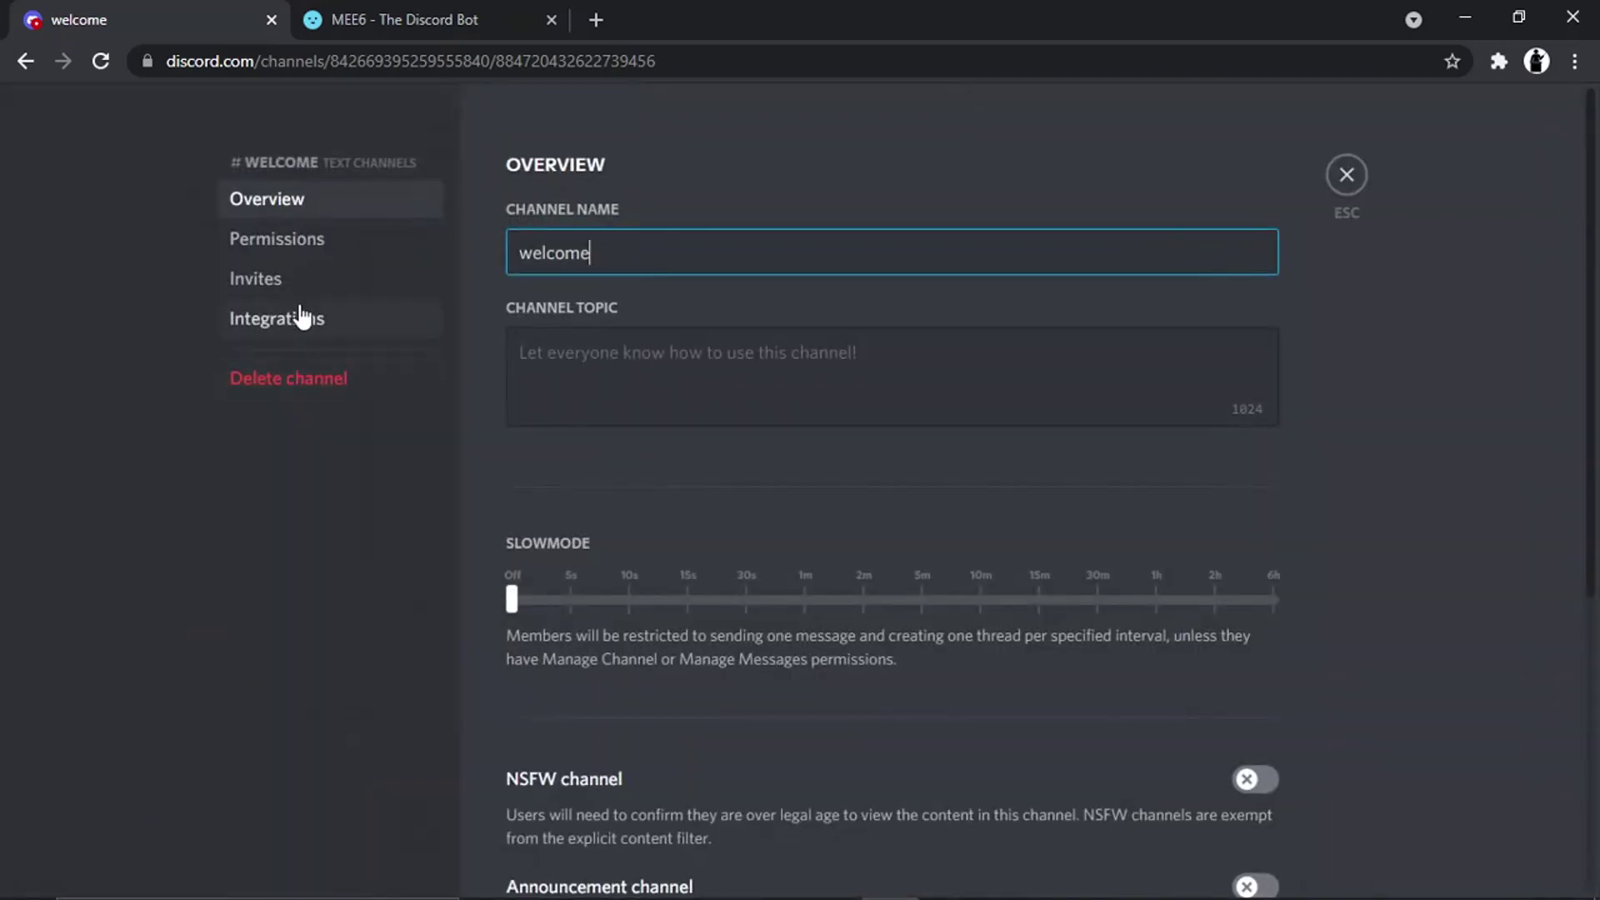
left_click(310, 243)
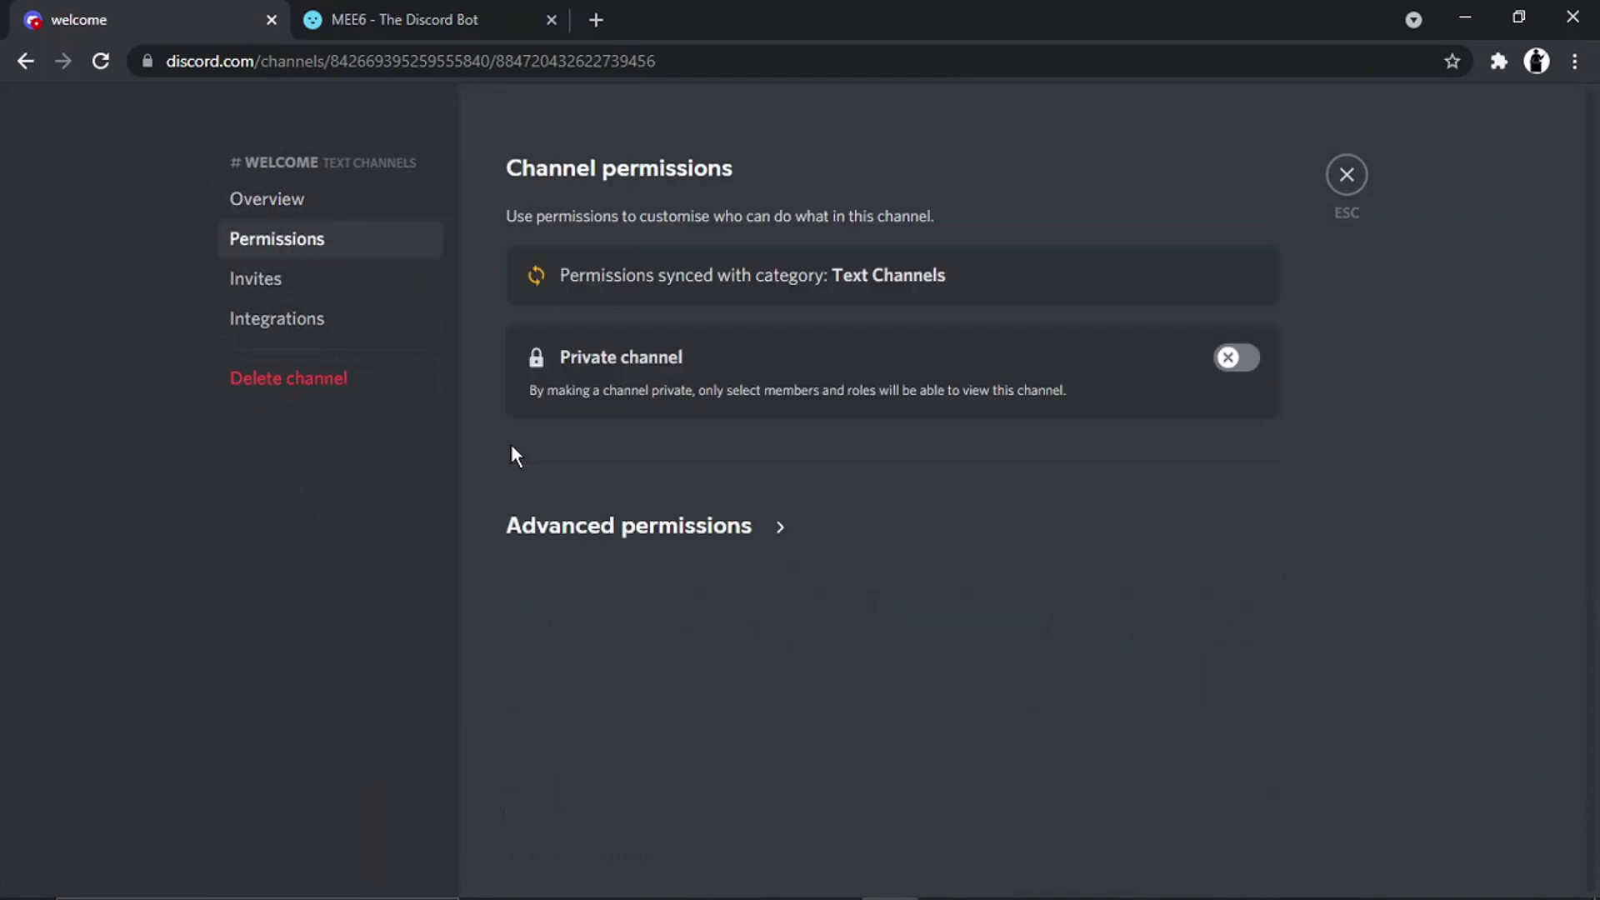
left_click(709, 533)
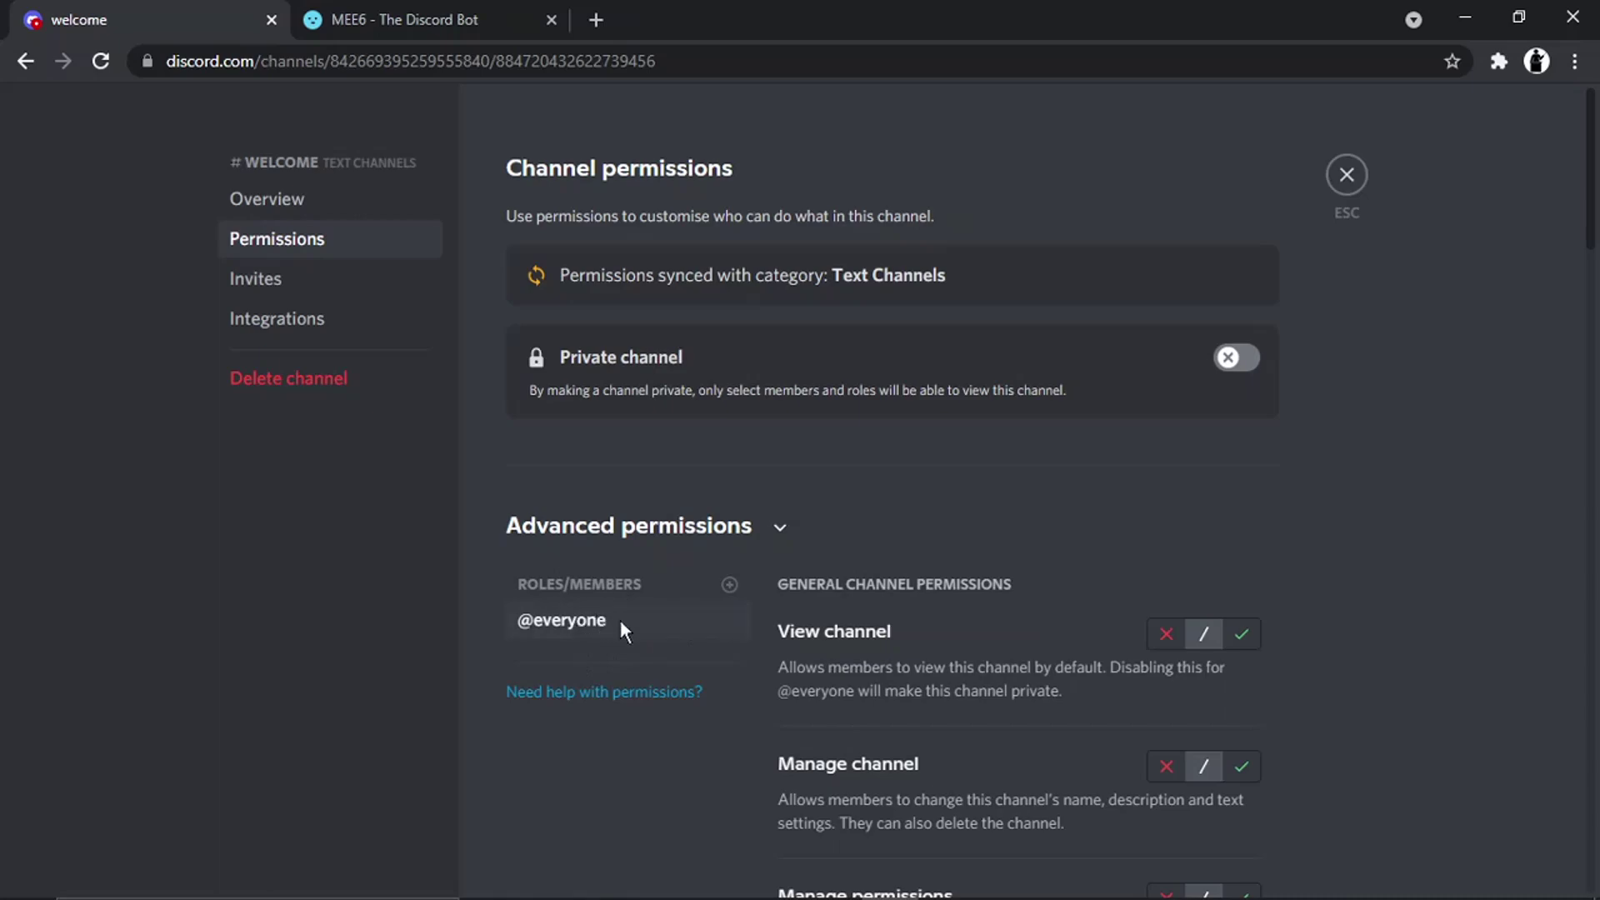
scroll(1597, 364, "down", 8)
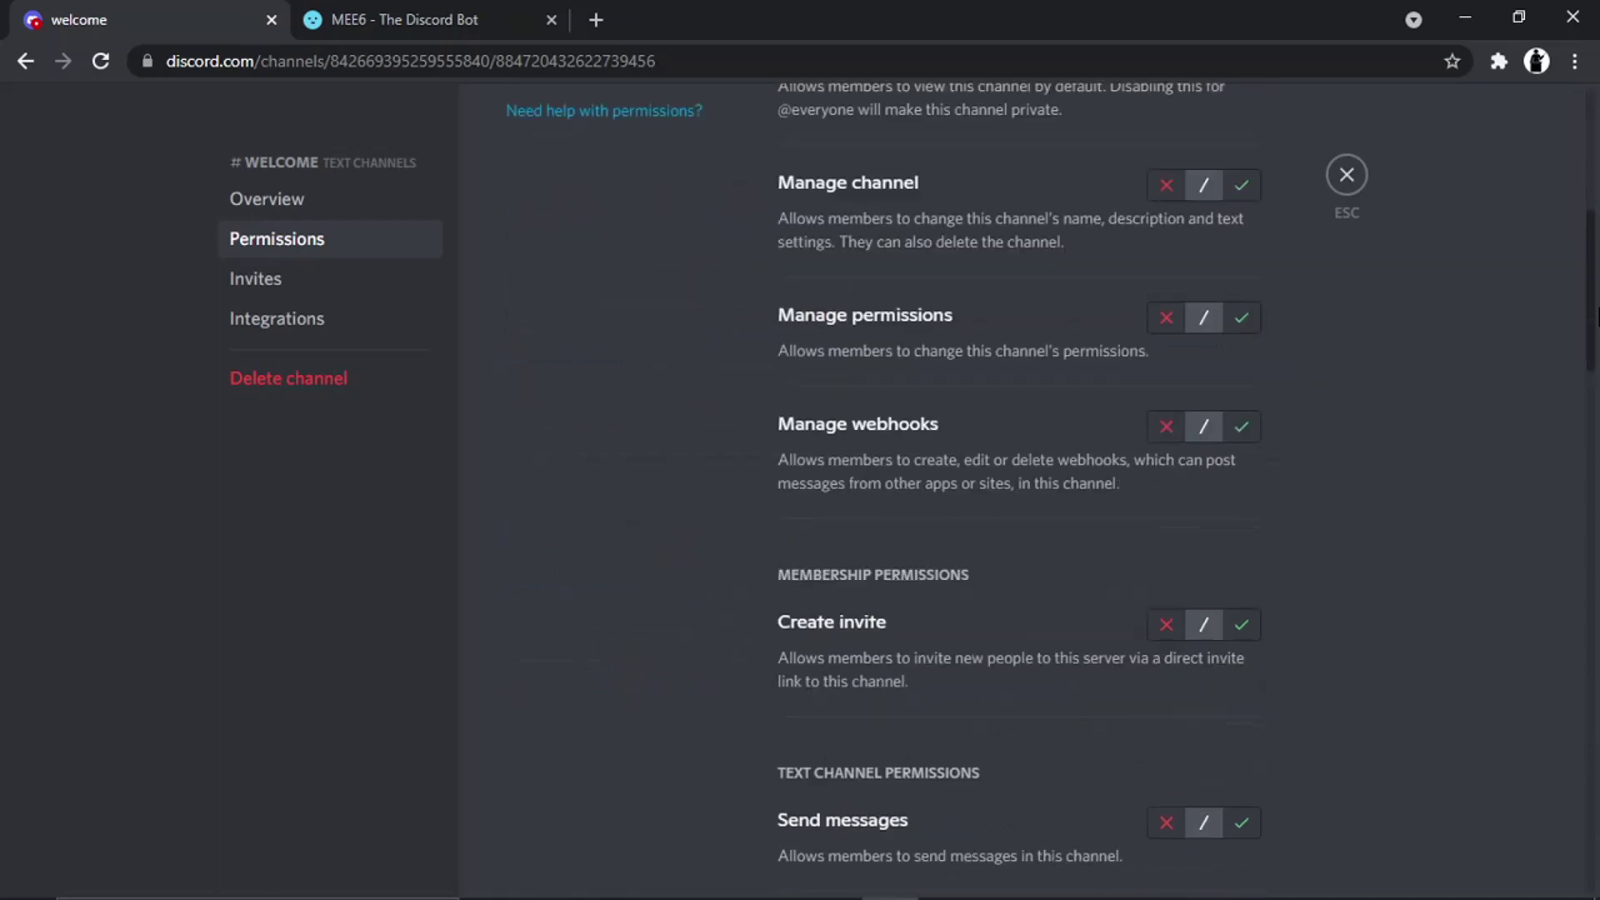
scroll(1317, 503, "down", 2)
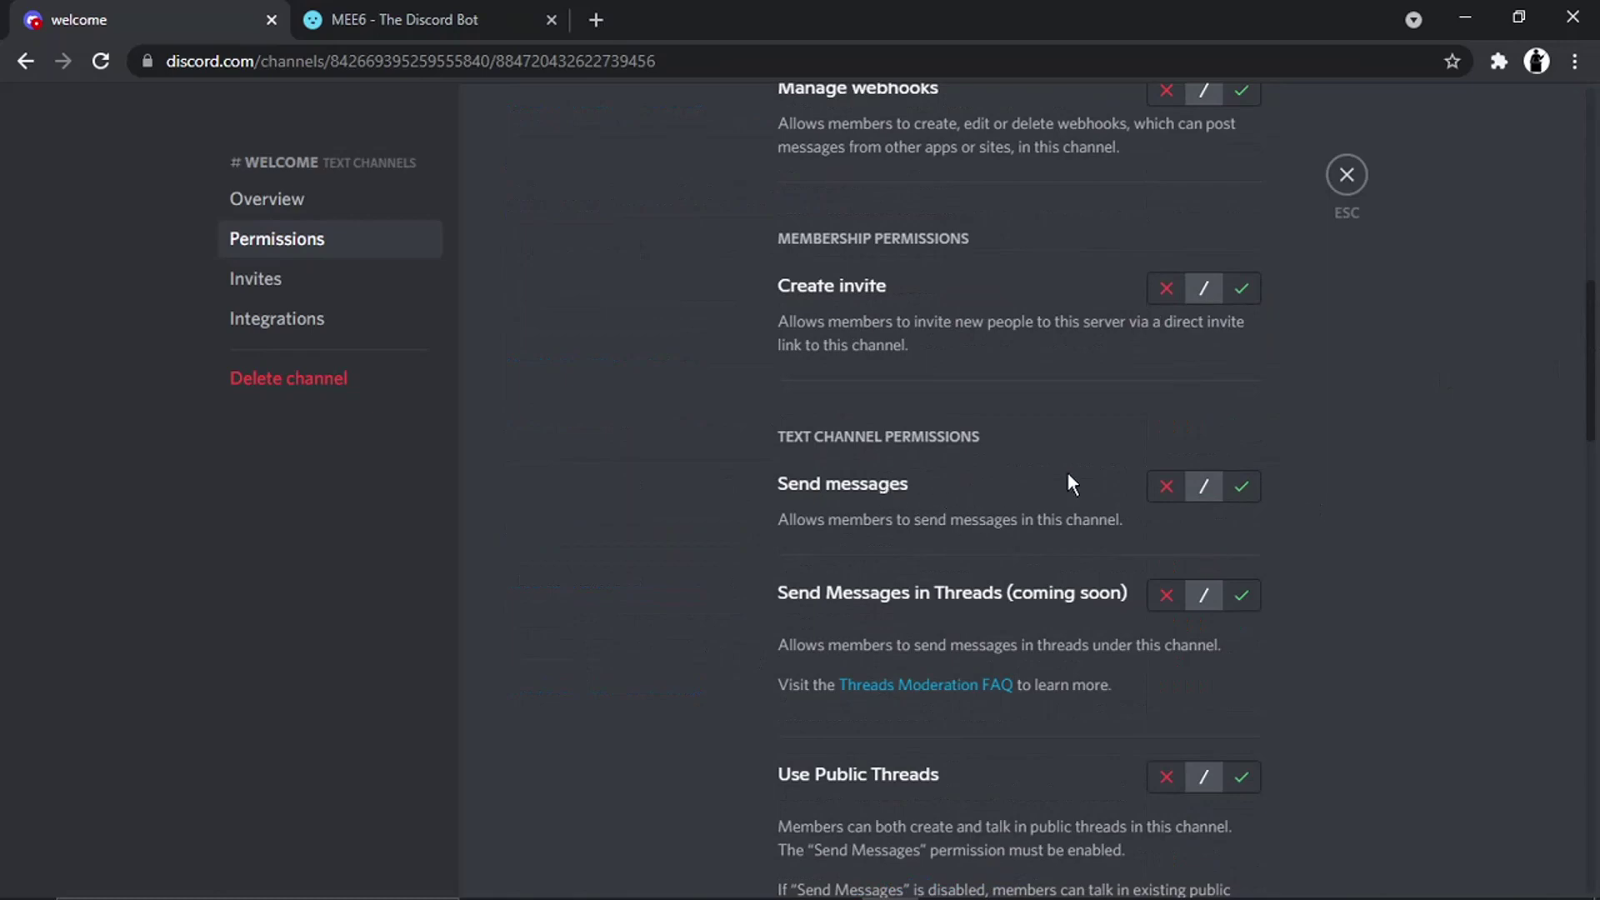
left_click(1166, 488)
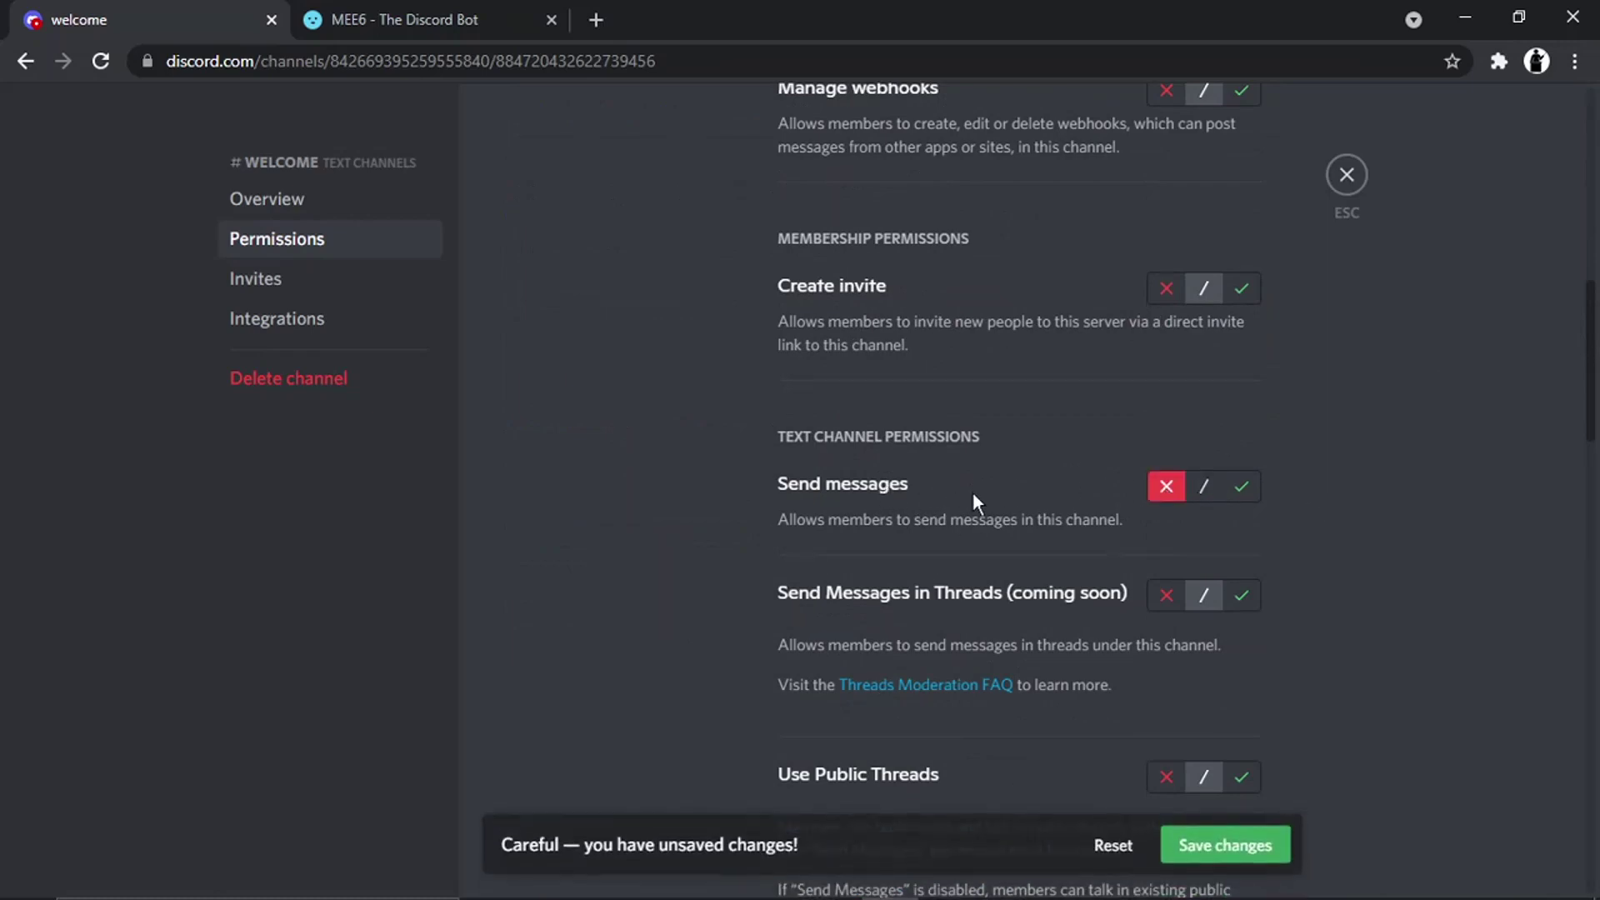
scroll(1566, 309, "up", 7)
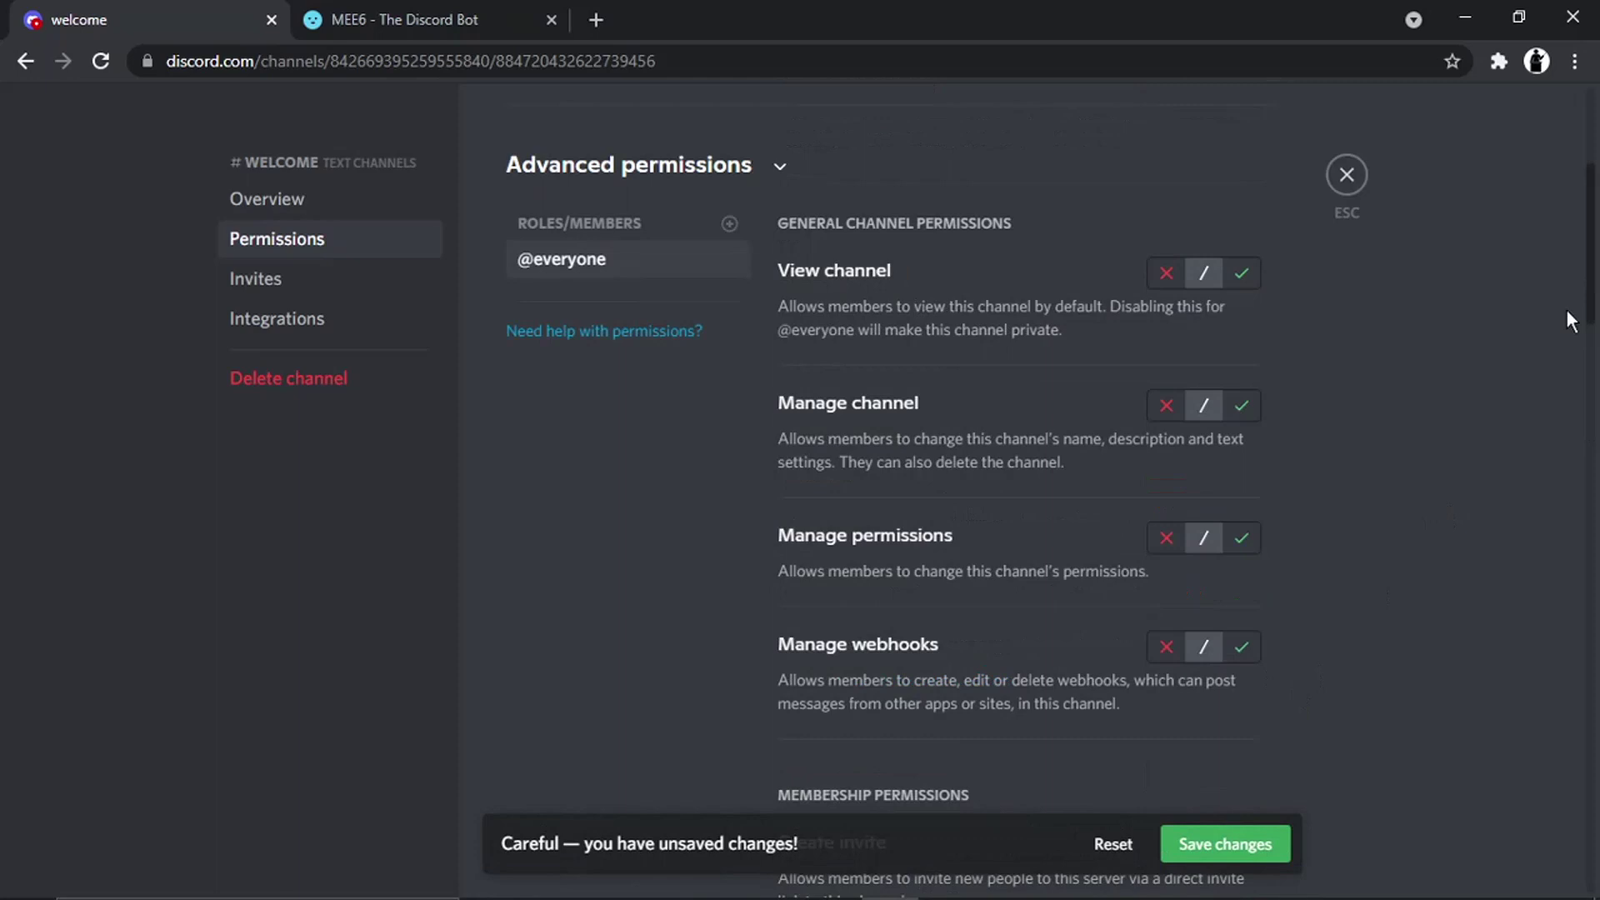
left_click(1243, 273)
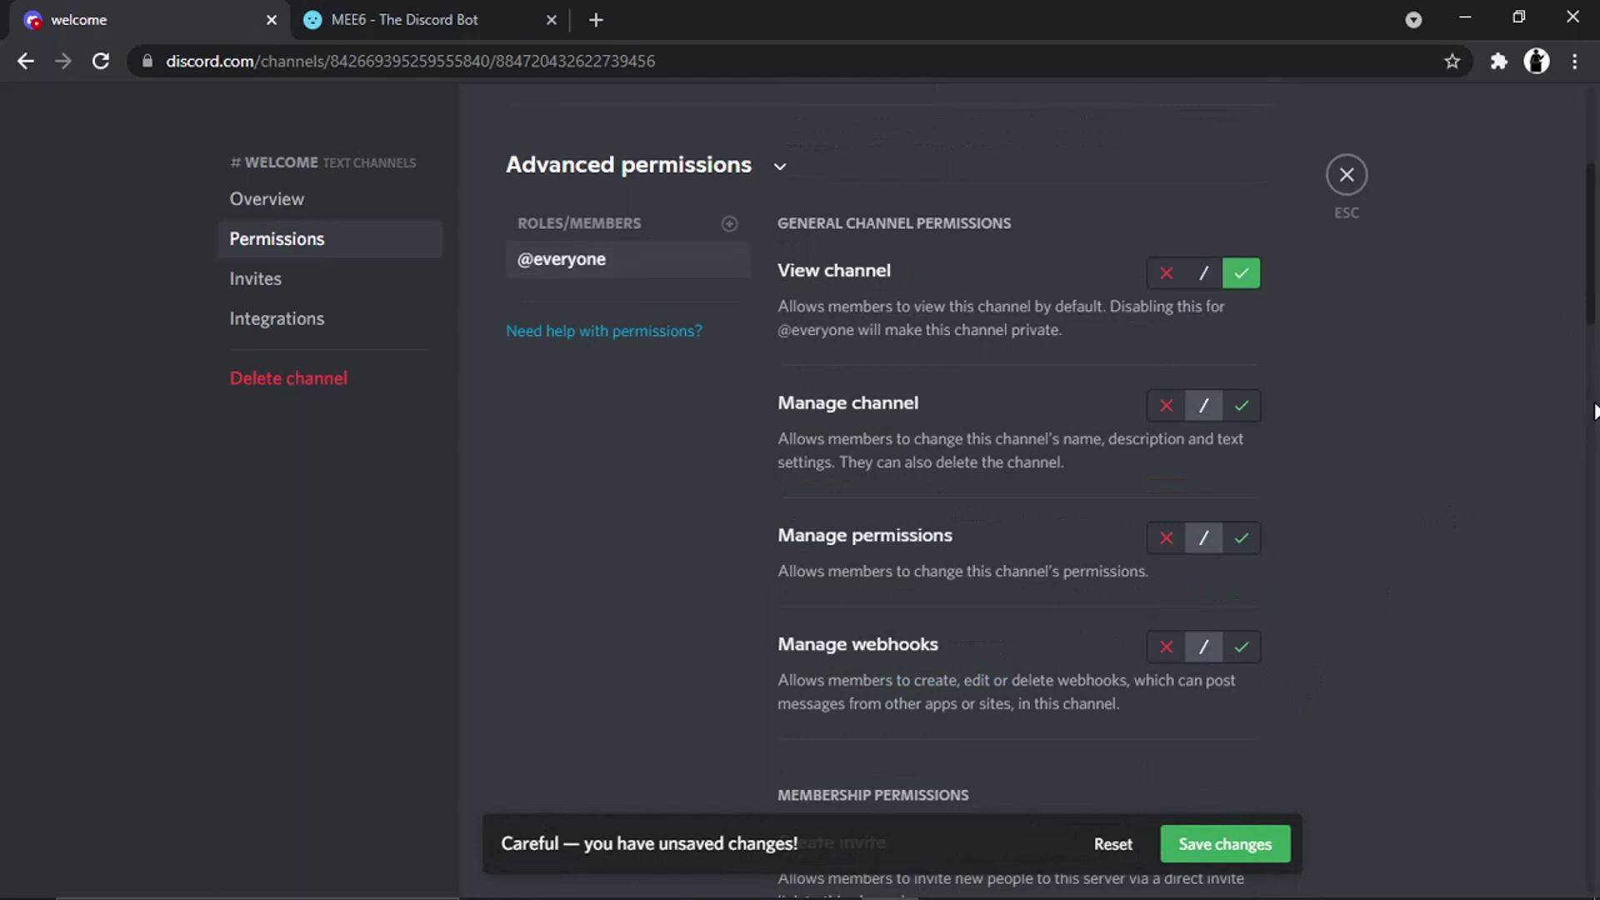
left_click(1592, 412)
left_click_drag(1592, 412, 1590, 183)
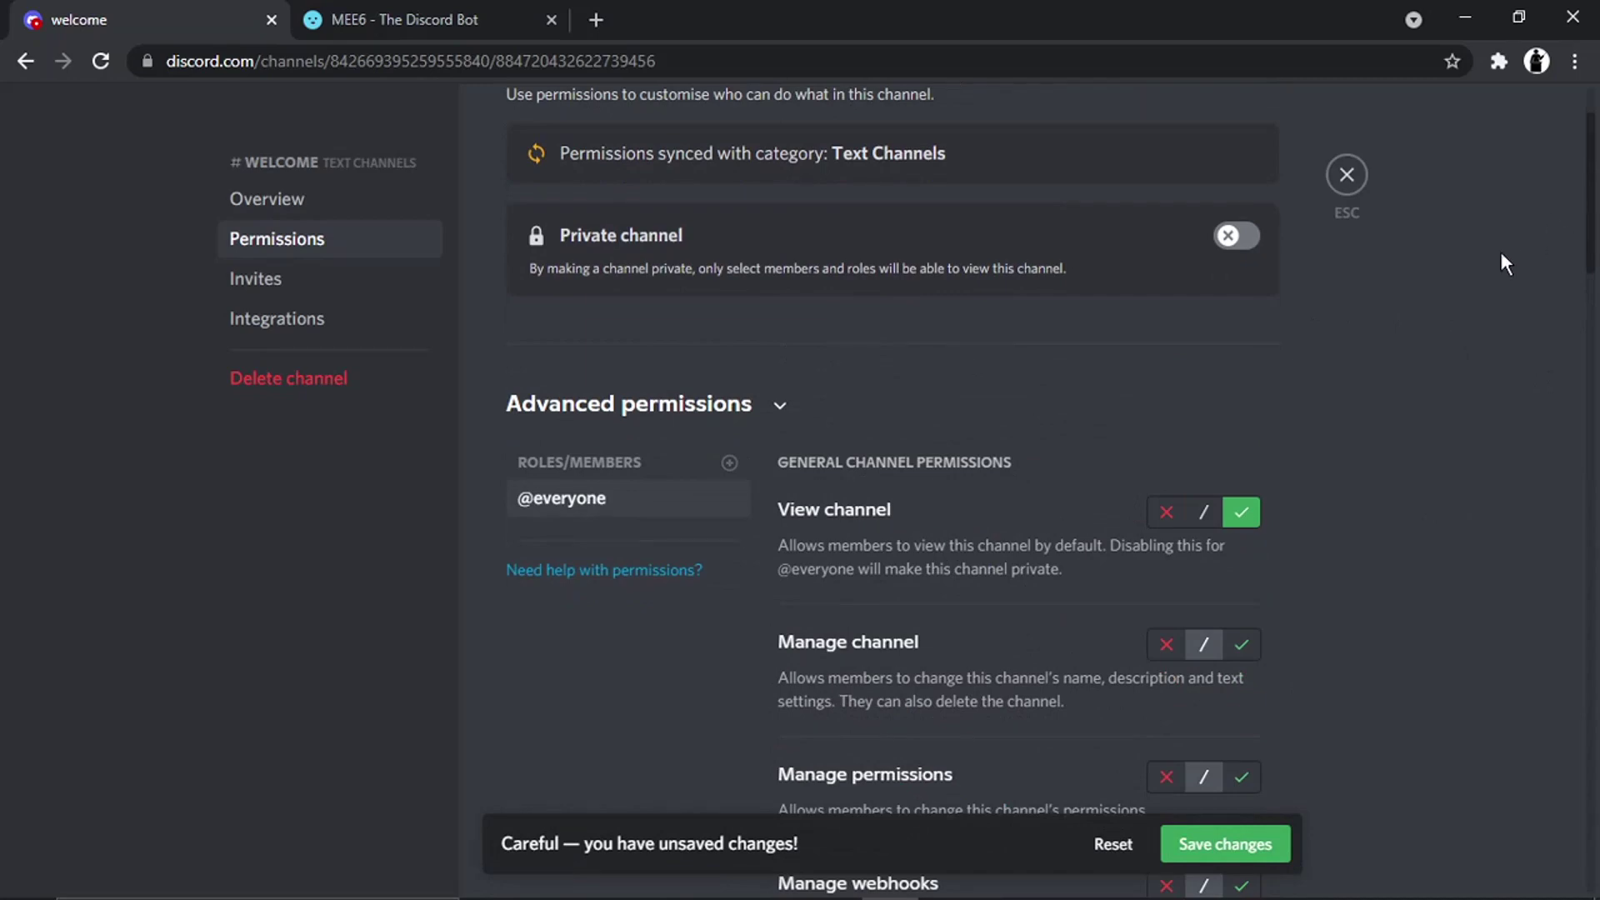
left_click(1202, 846)
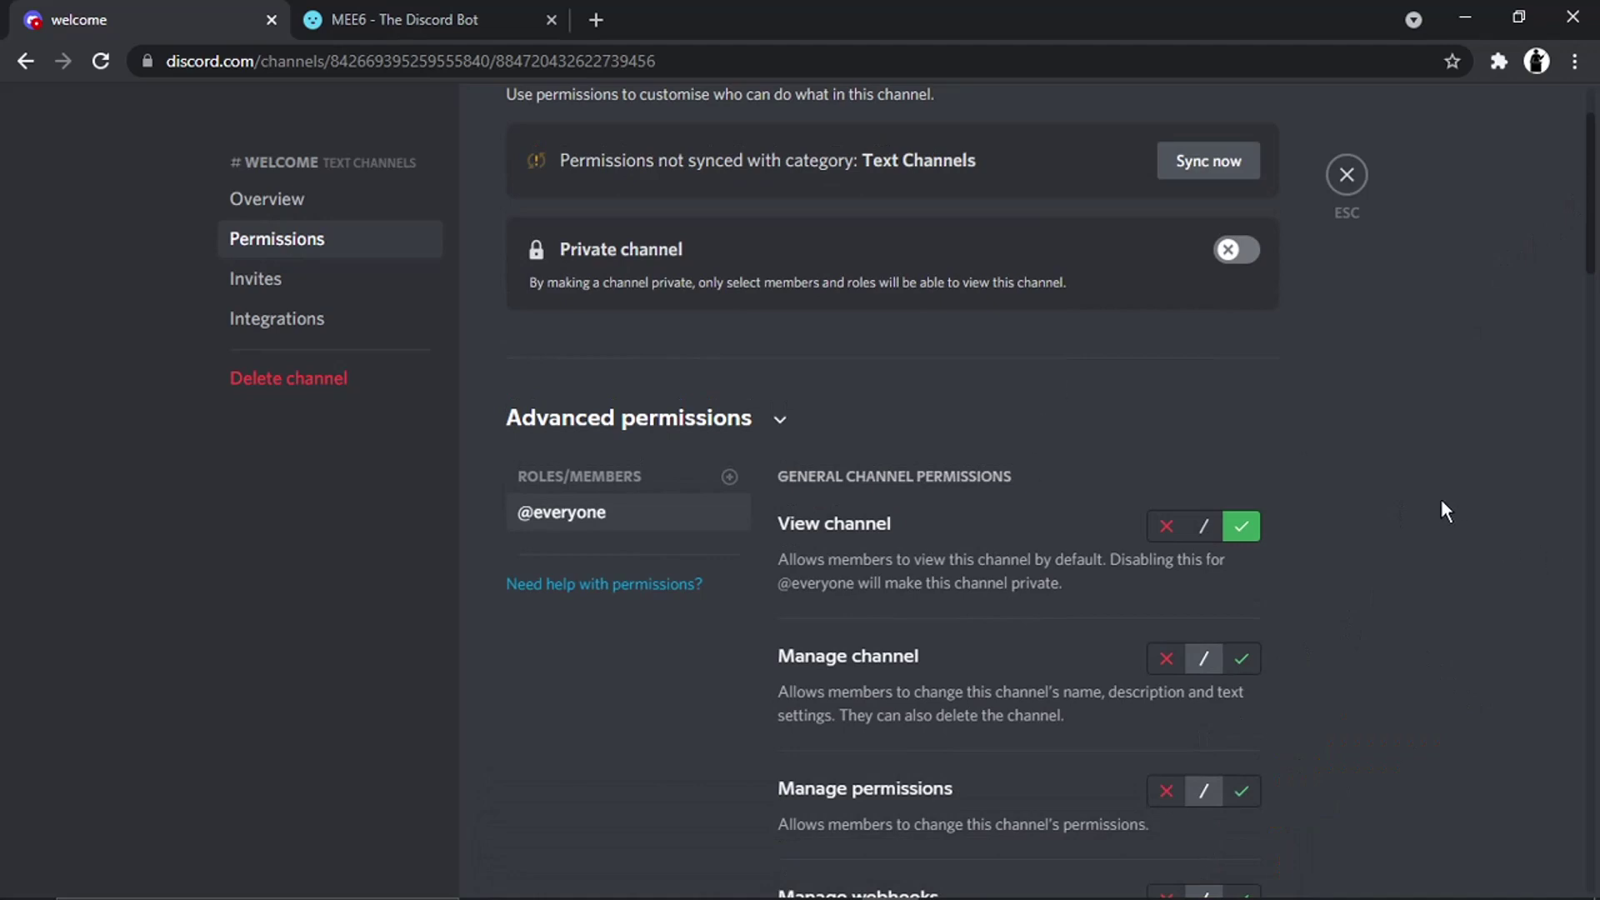
left_click(1347, 175)
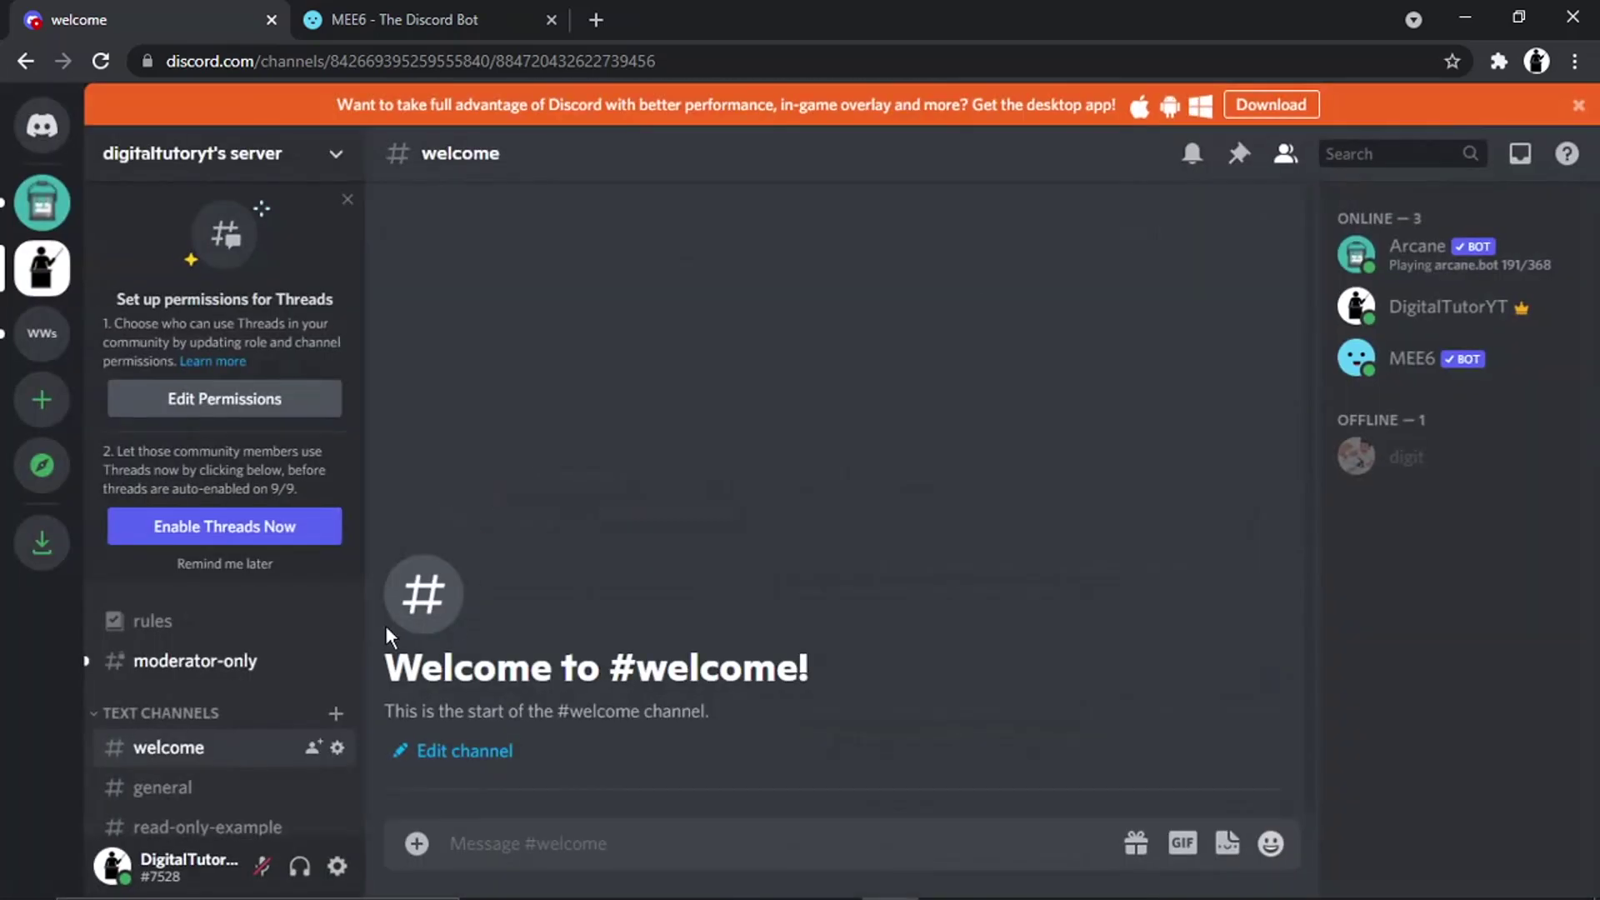
Step: Switch to the MEE6 dashboard and set the Welcome plugin's Welcome Message Channel to welcome
left_click(405, 15)
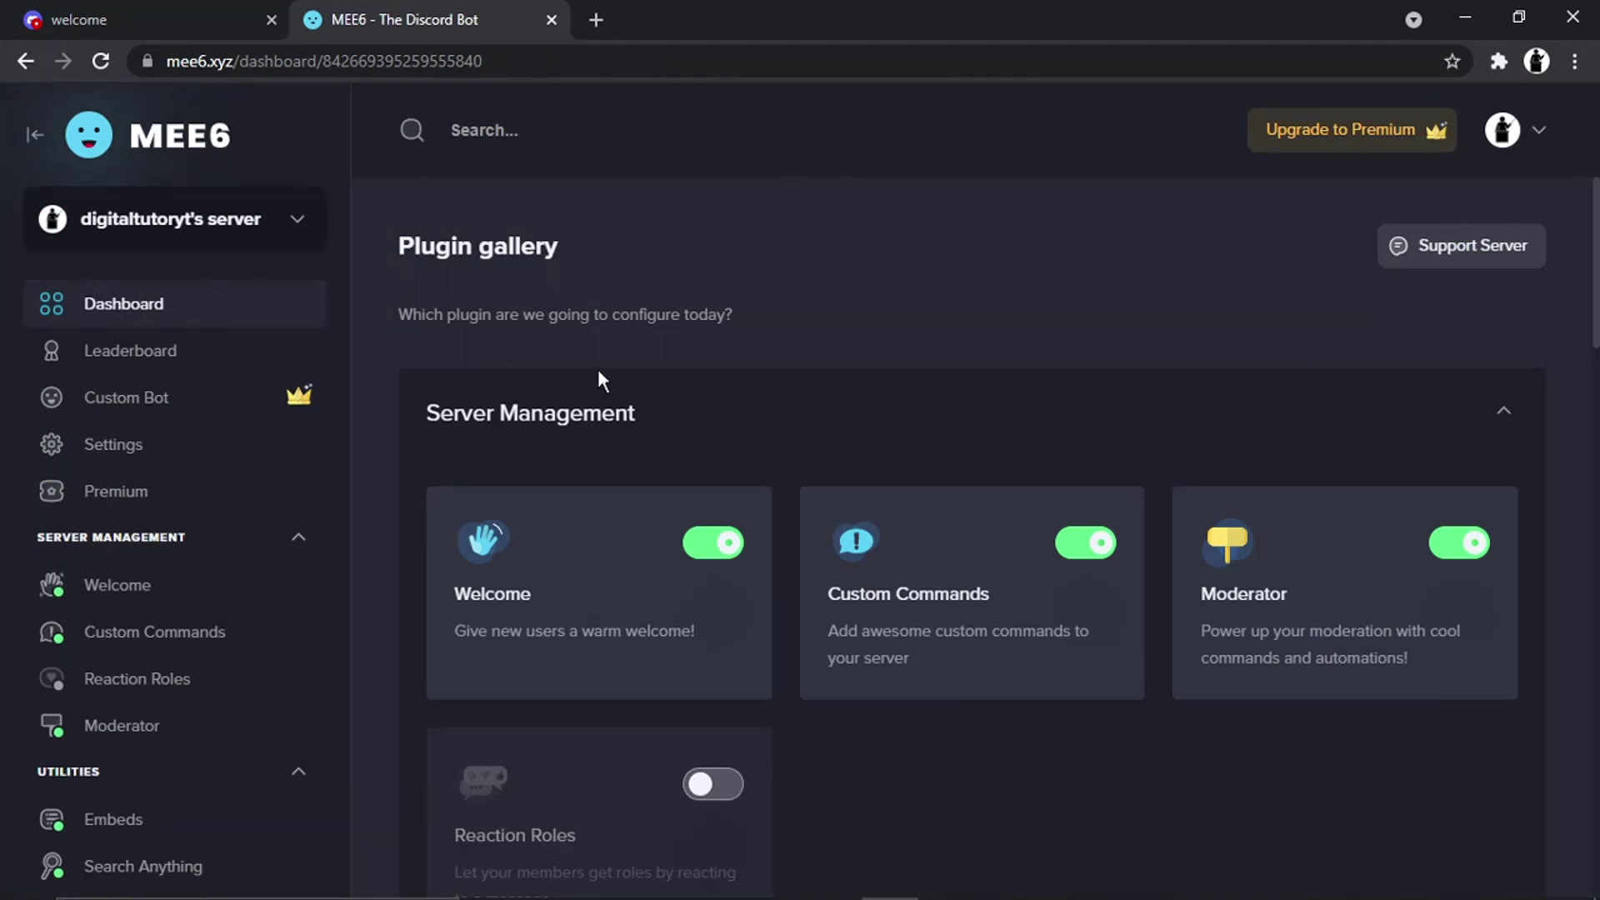
scroll(1597, 242, "down", 5)
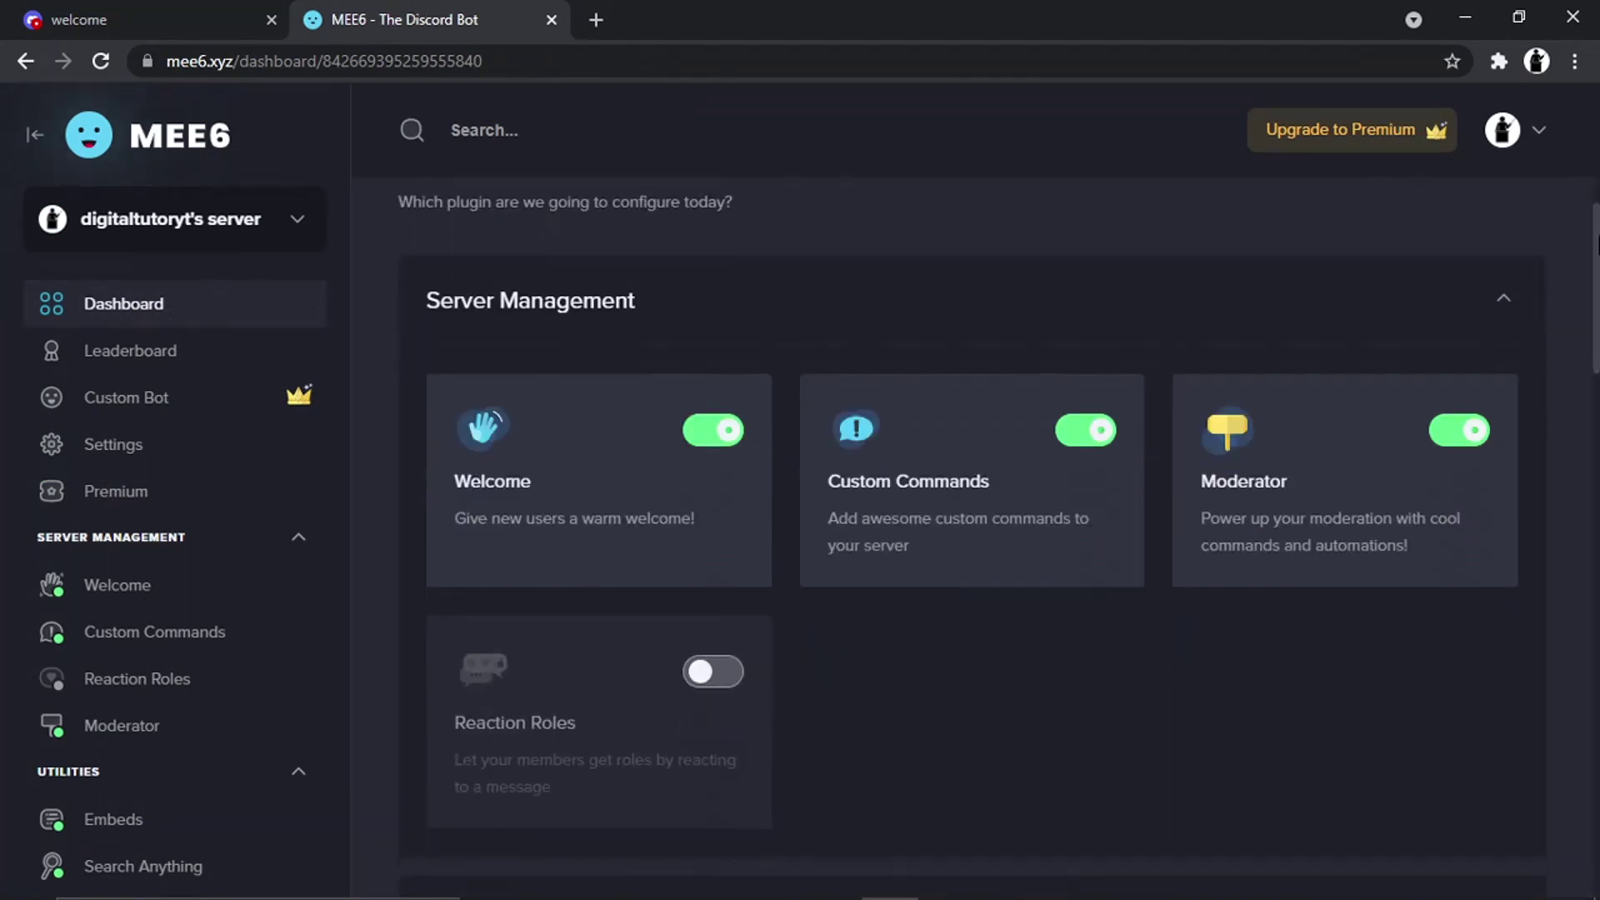
scroll(1566, 150, "up", 5)
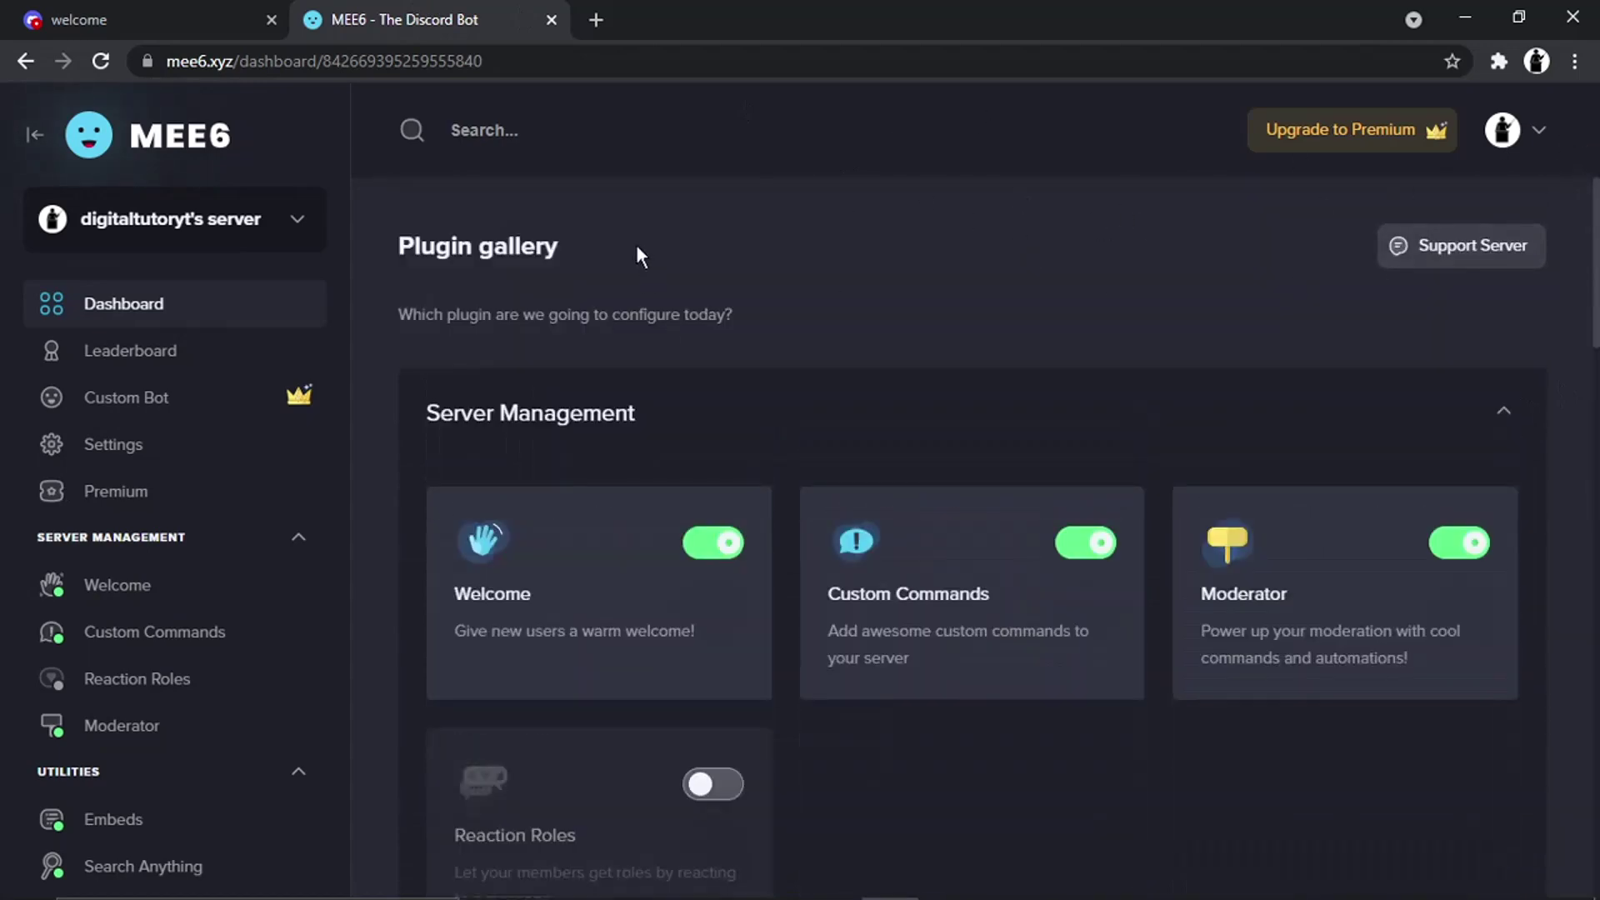
left_click(428, 65)
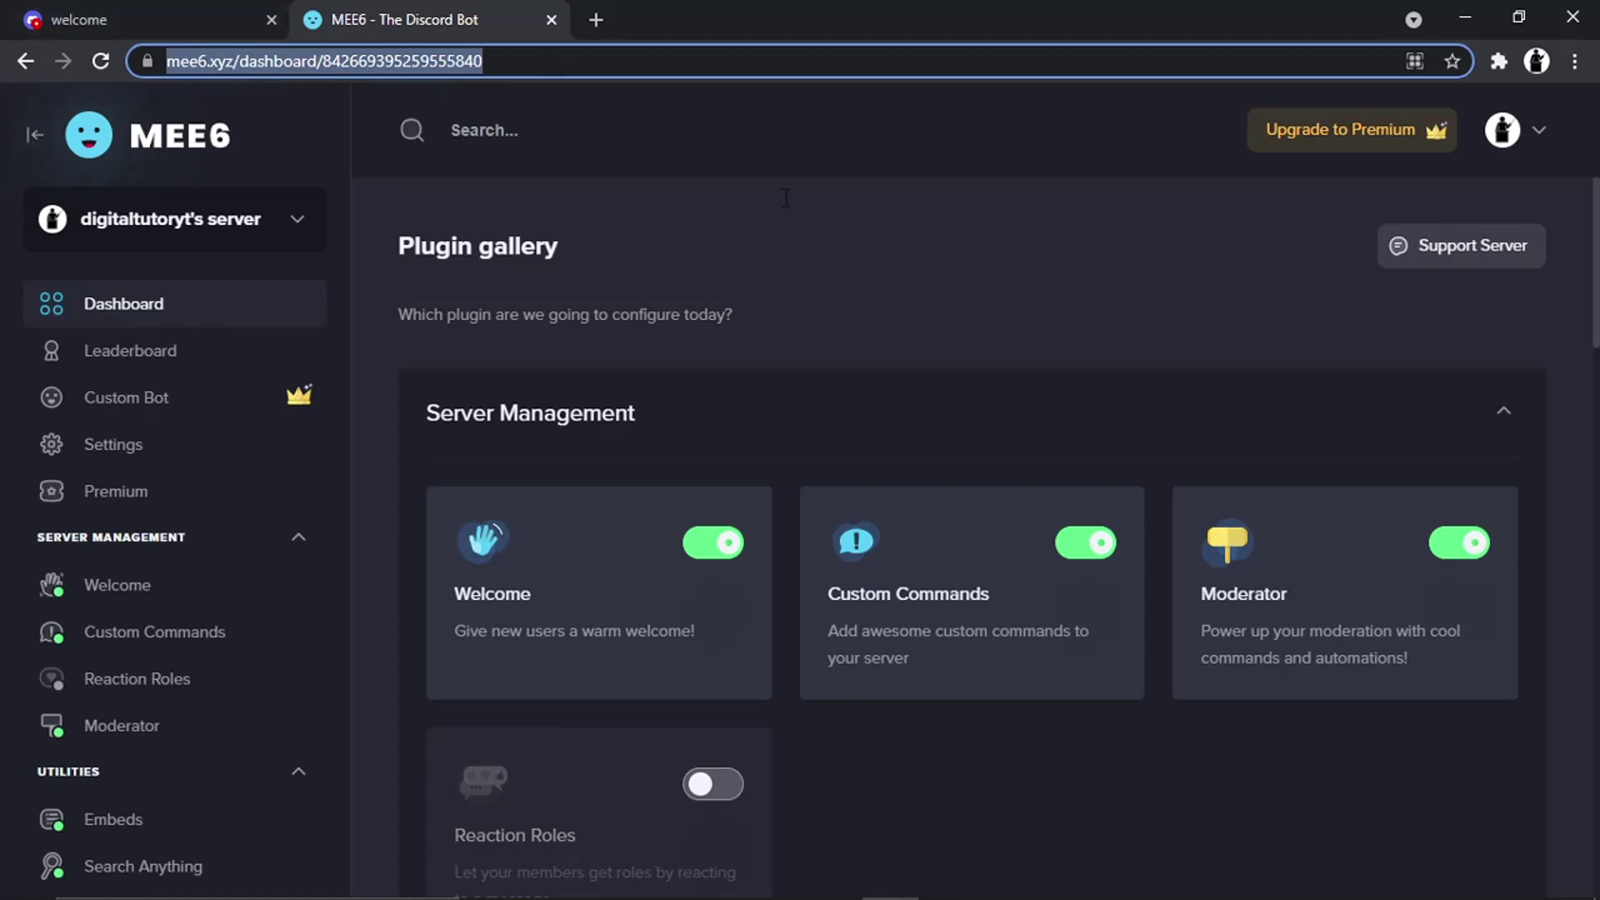
left_click(1018, 356)
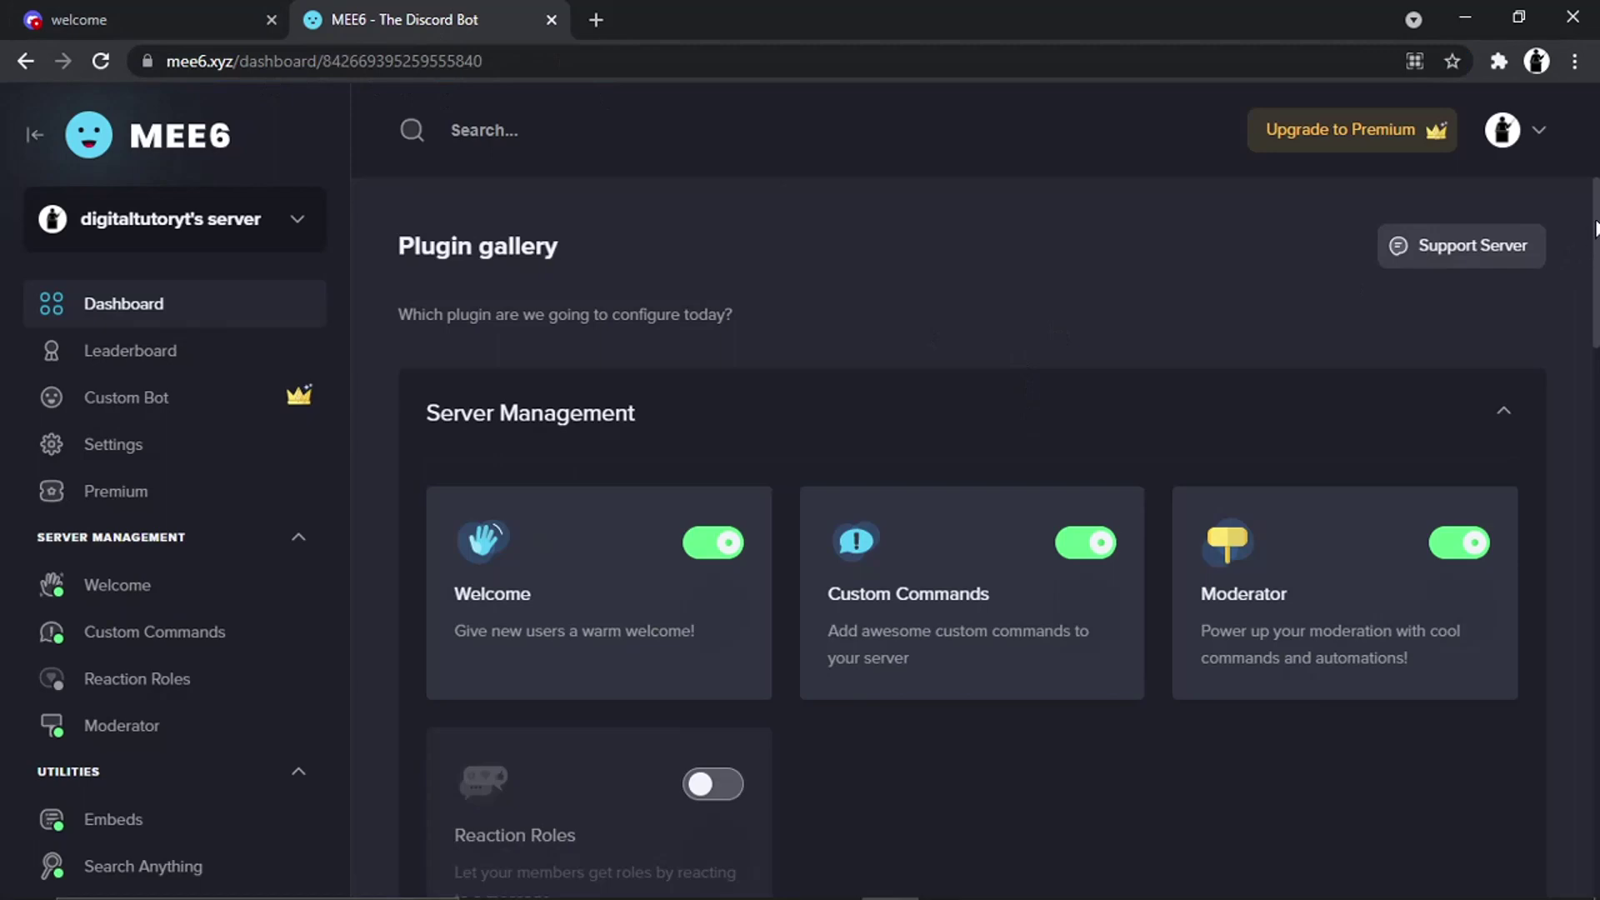
scroll(1594, 230, "down", 3)
scroll(1594, 229, "up", 3)
left_click(506, 595)
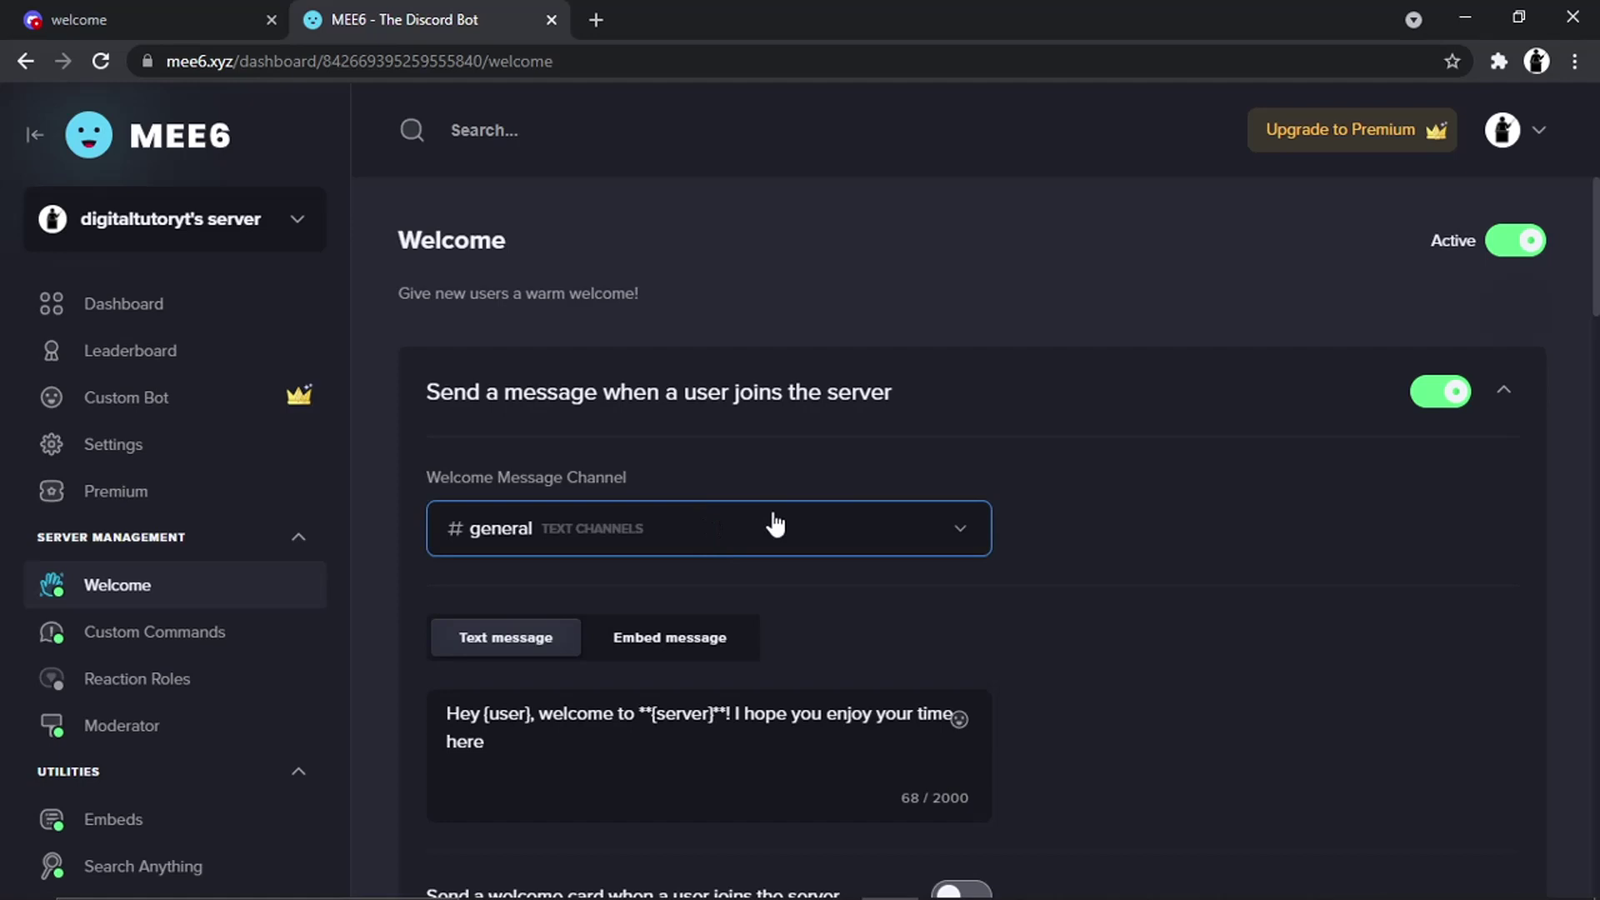
left_click(921, 527)
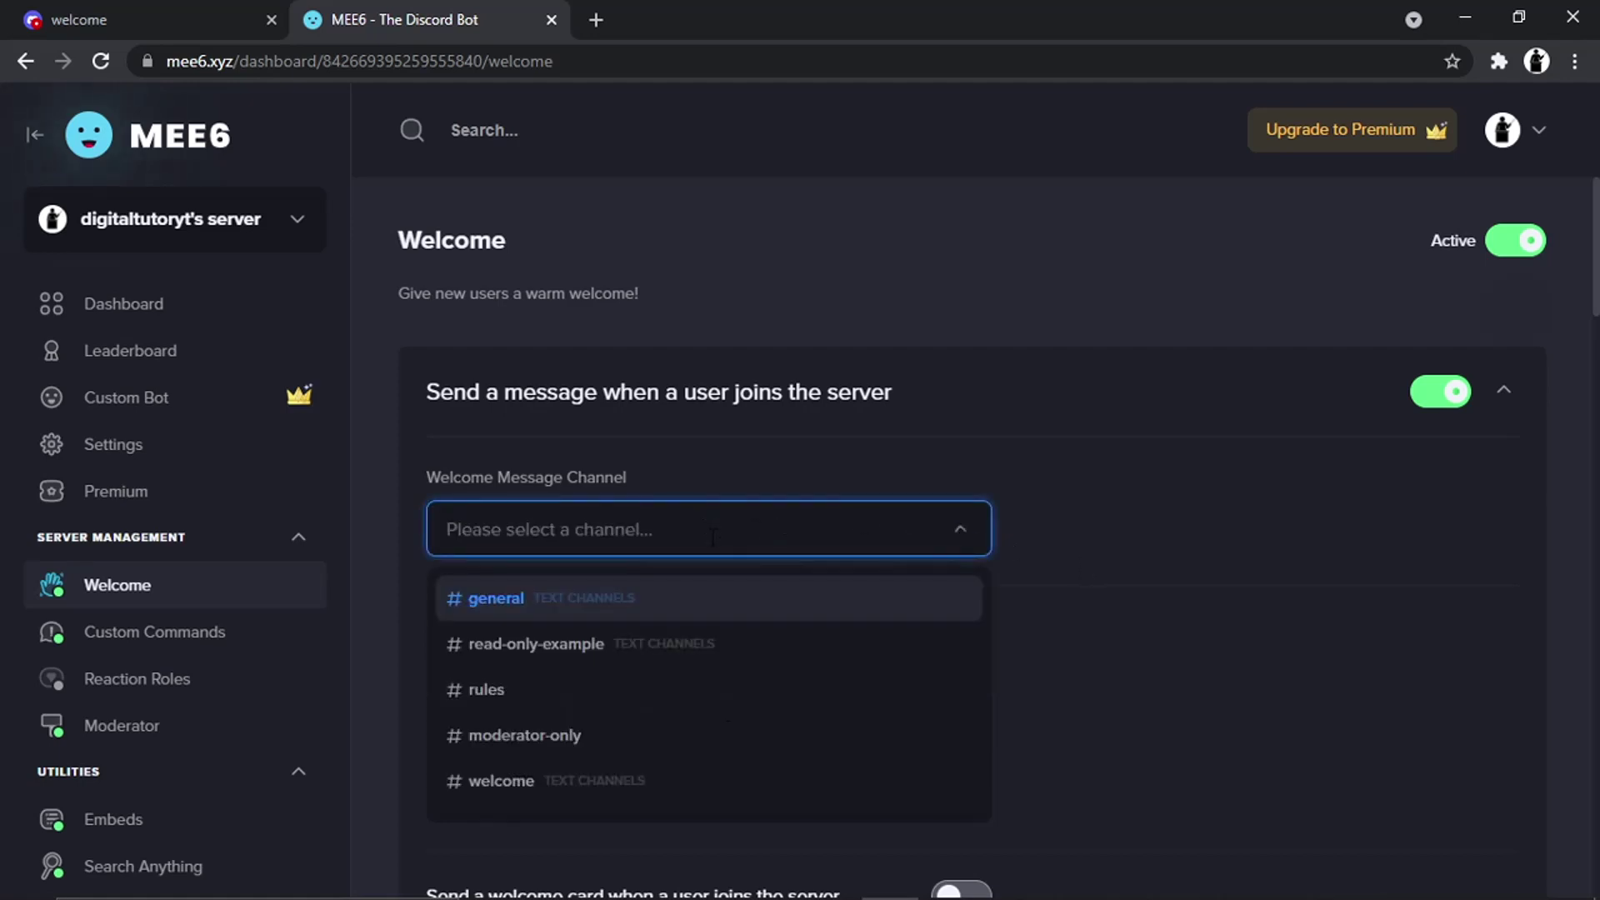
left_click(537, 782)
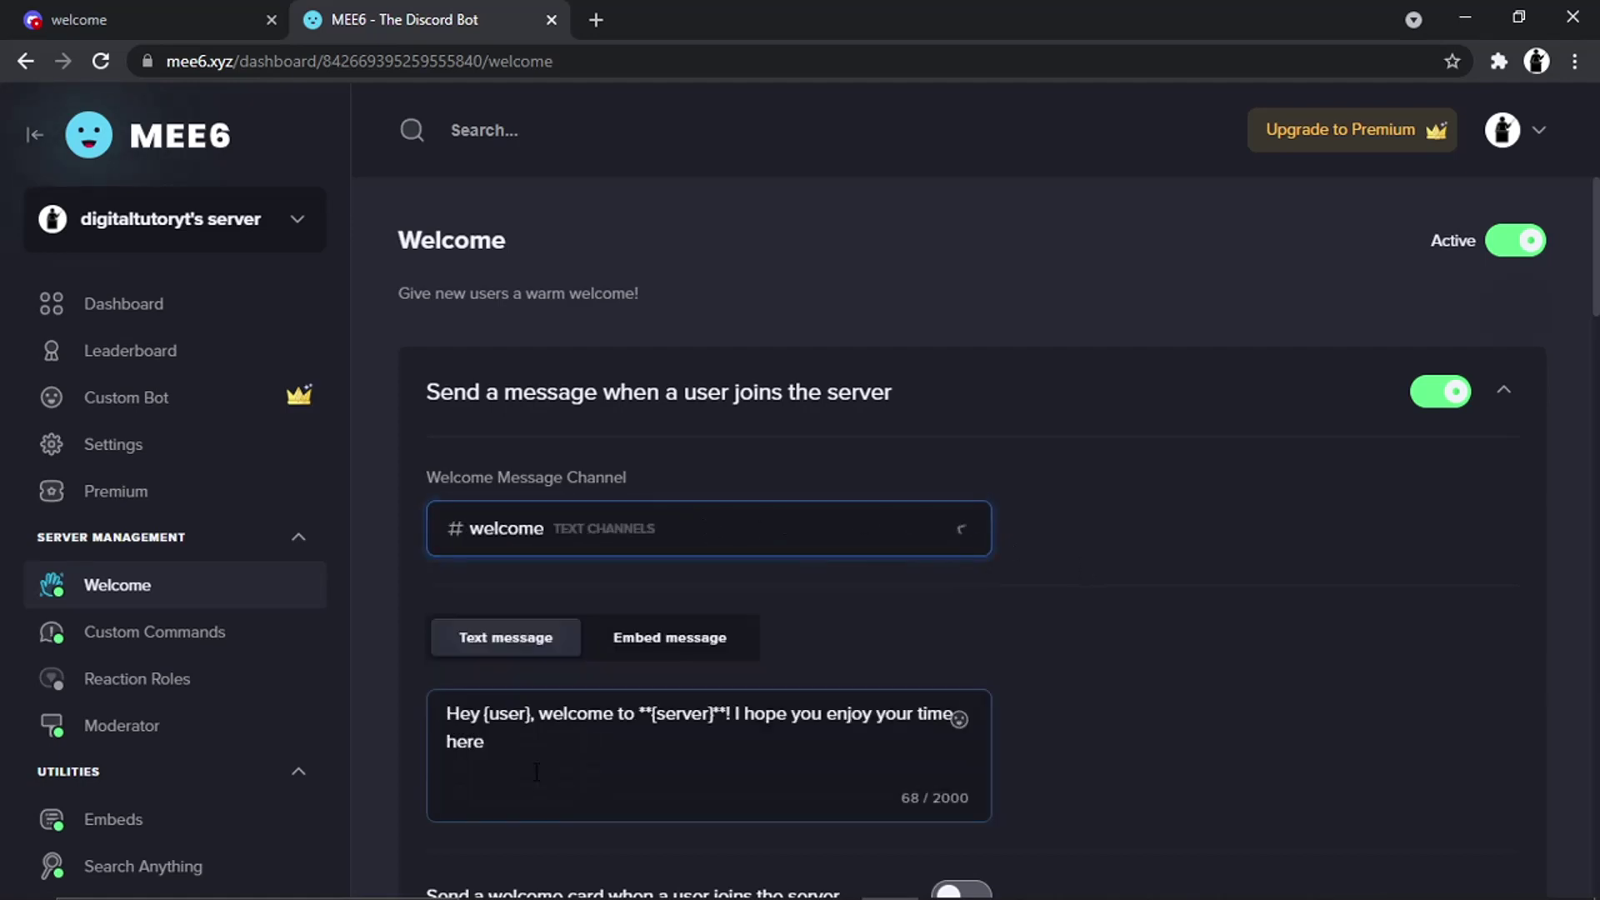
Step: Examine the welcome card preview and the default welcome message, including its {user} and **{server}** placeholders
left_click_drag(1595, 247, 1596, 369)
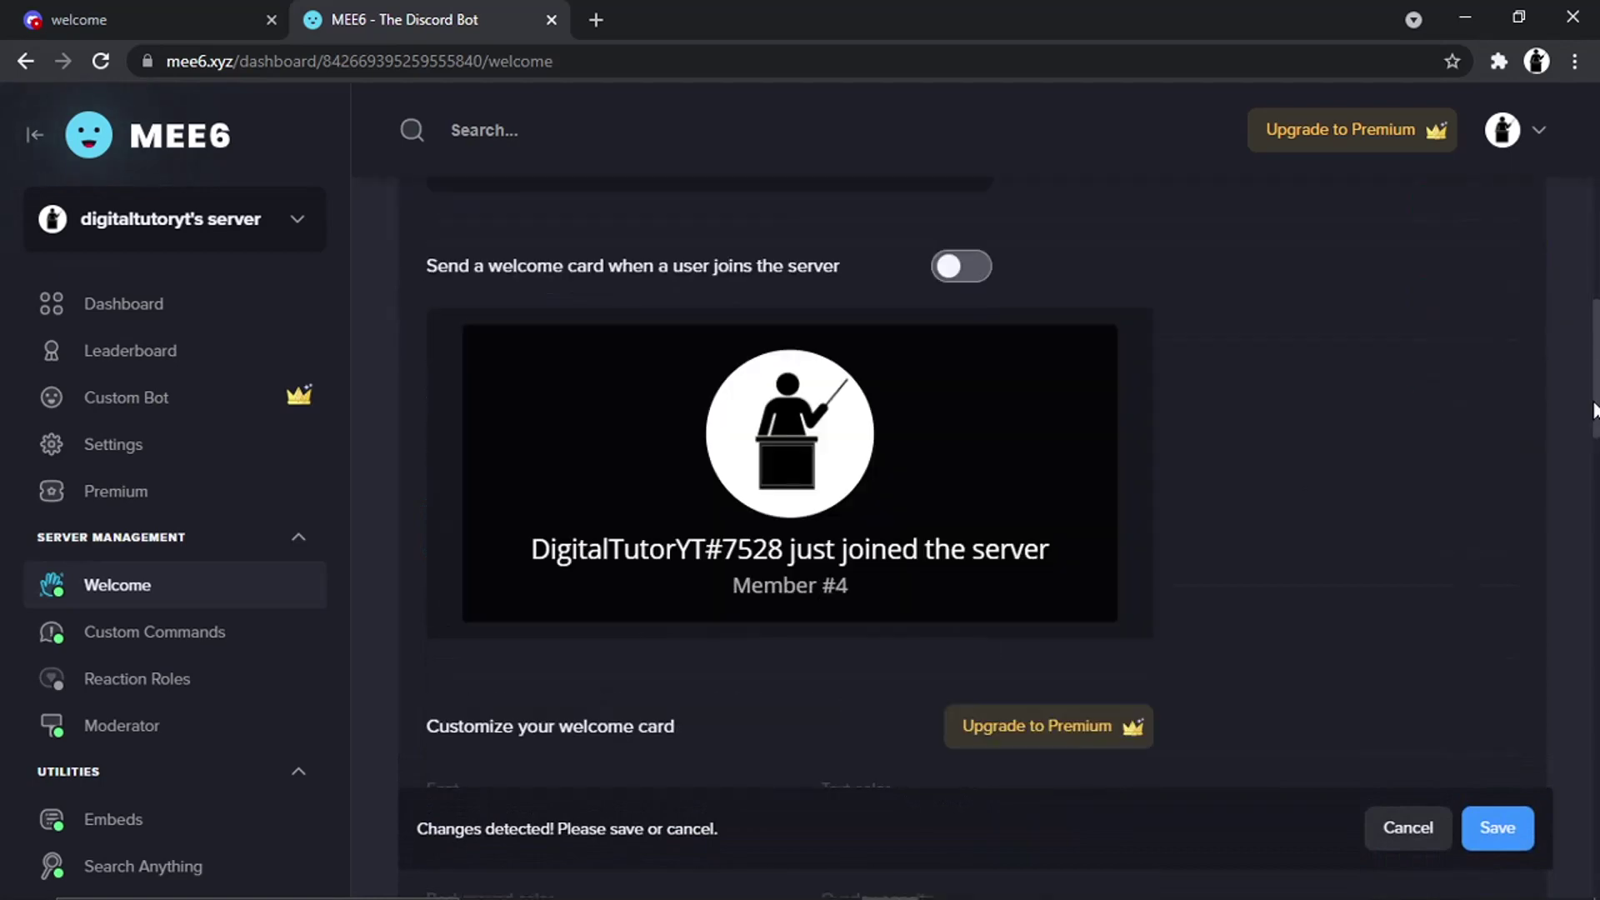
scroll(1594, 283, "up", 1)
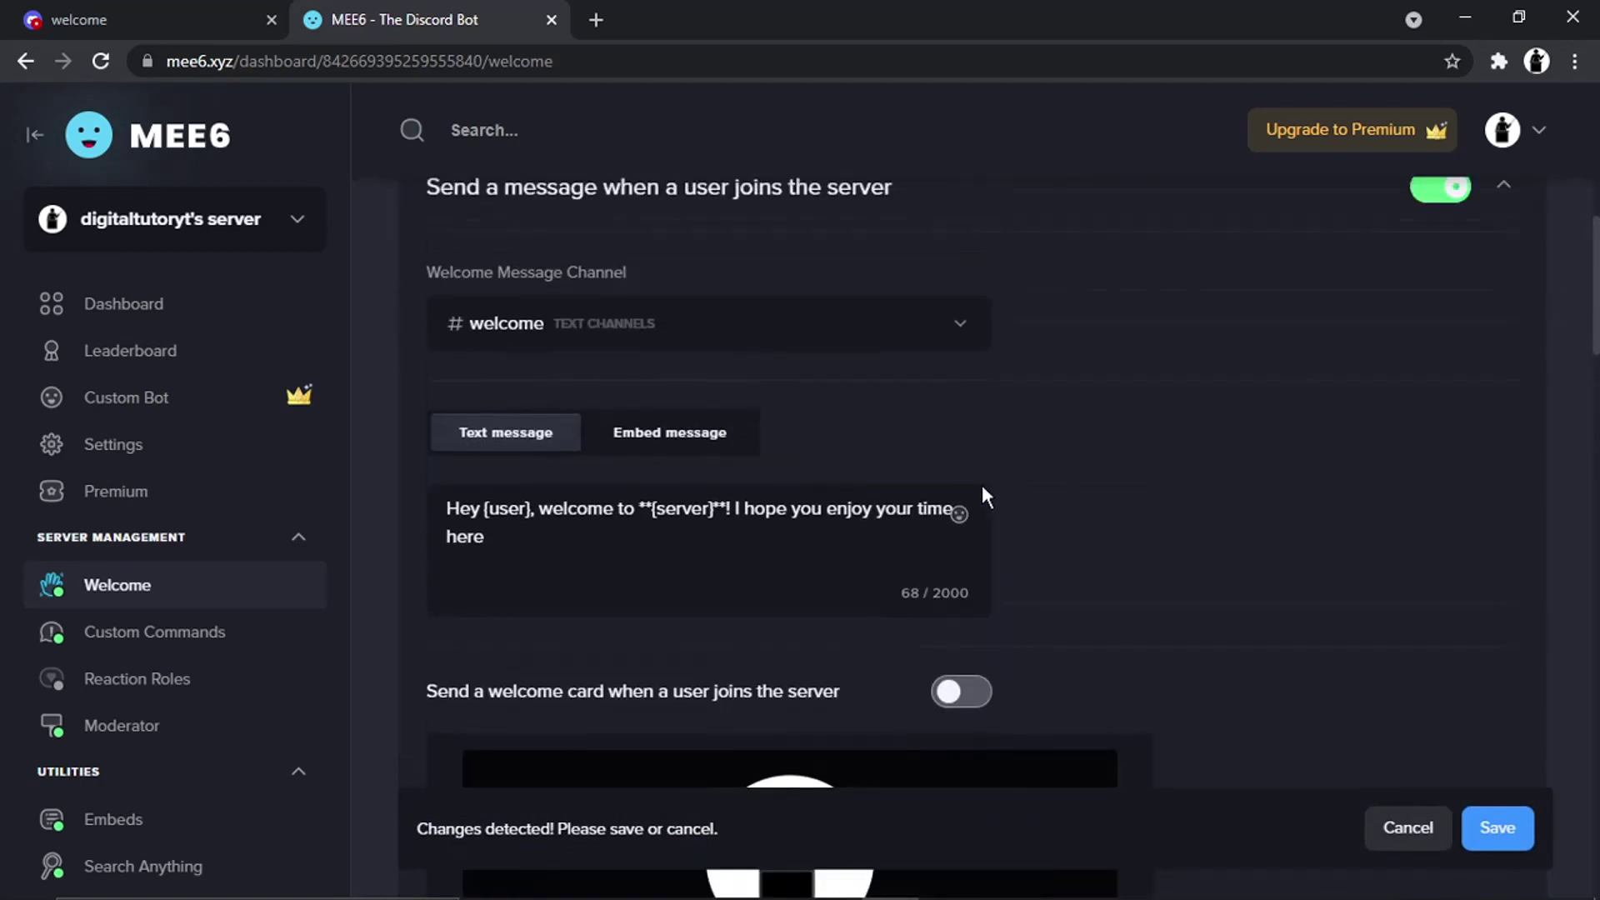
left_click(981, 492)
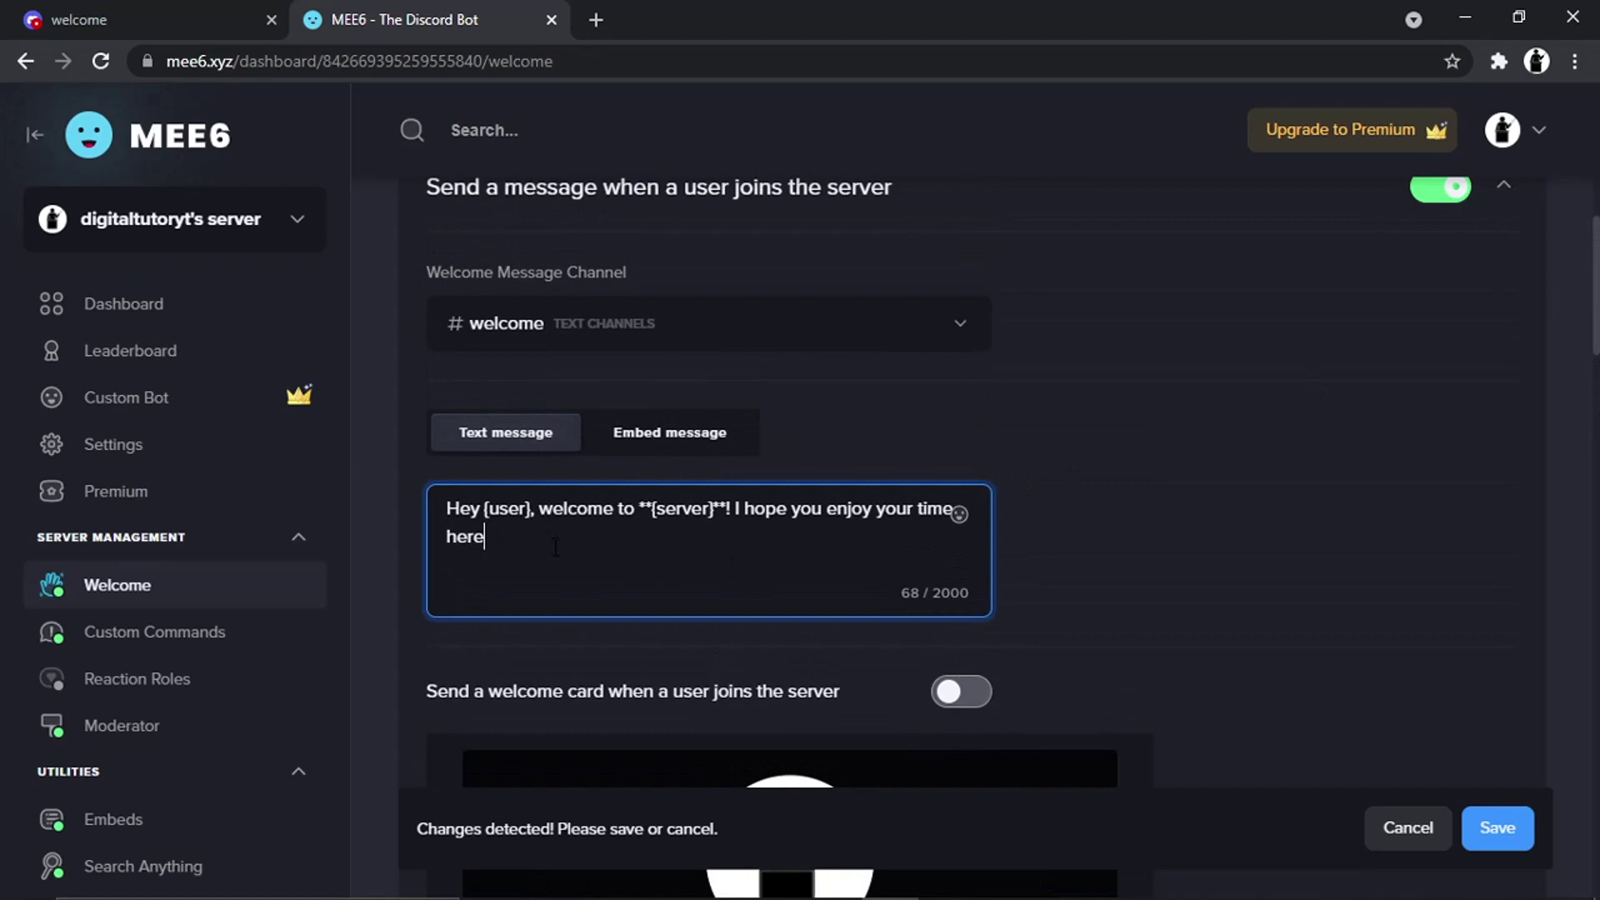
left_click_drag(555, 547, 459, 492)
left_click(498, 510)
left_click_drag(529, 510, 484, 510)
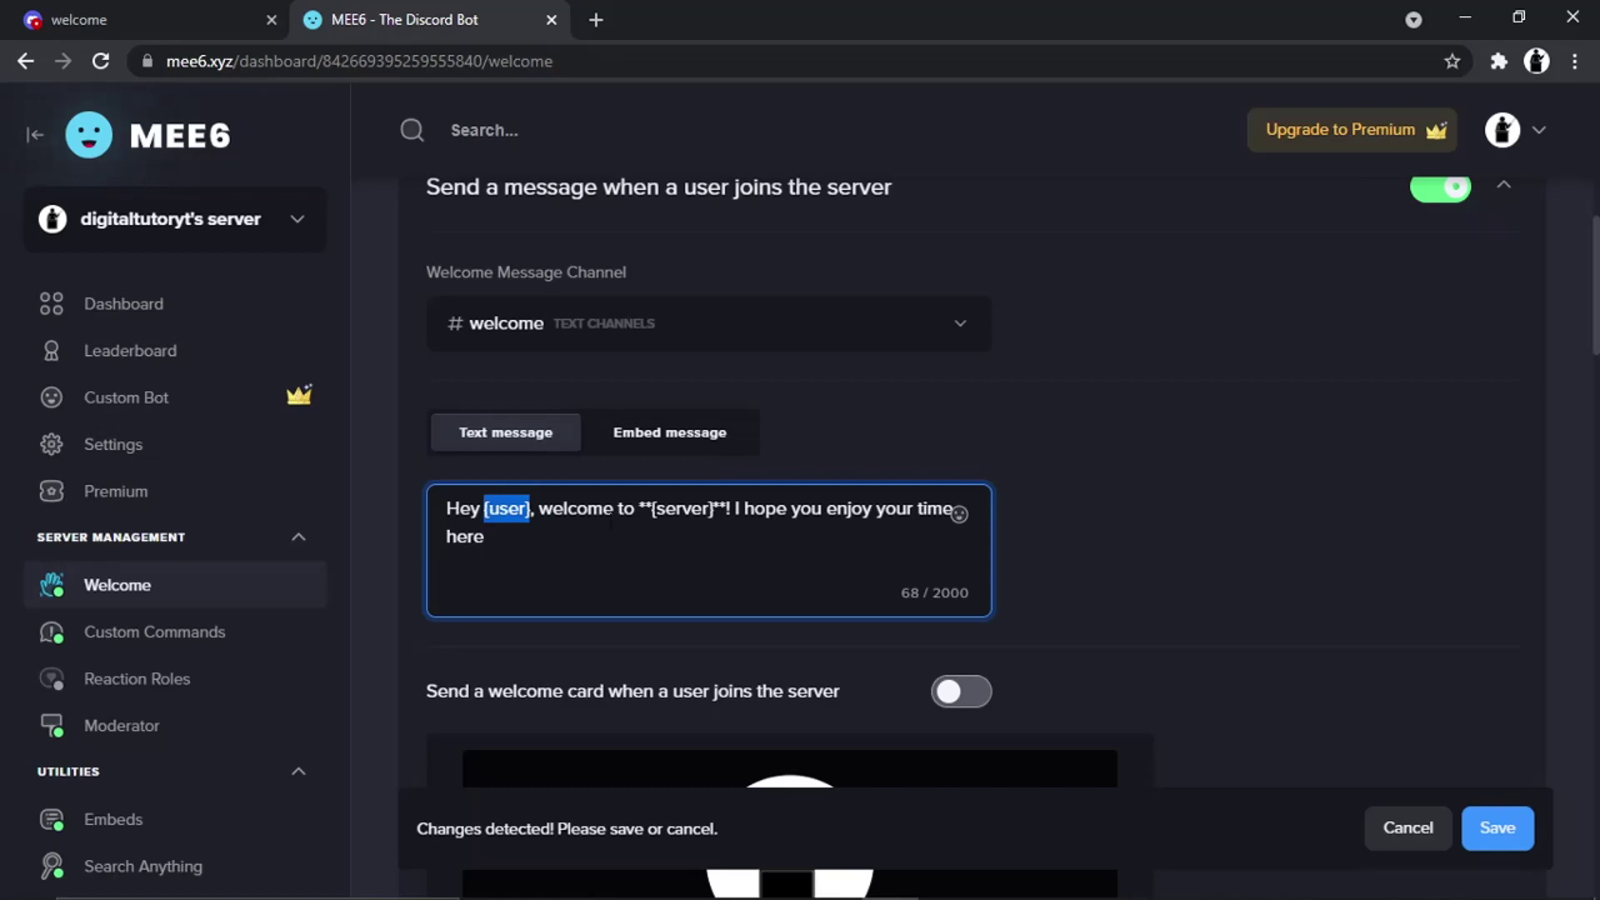
left_click_drag(639, 510, 725, 509)
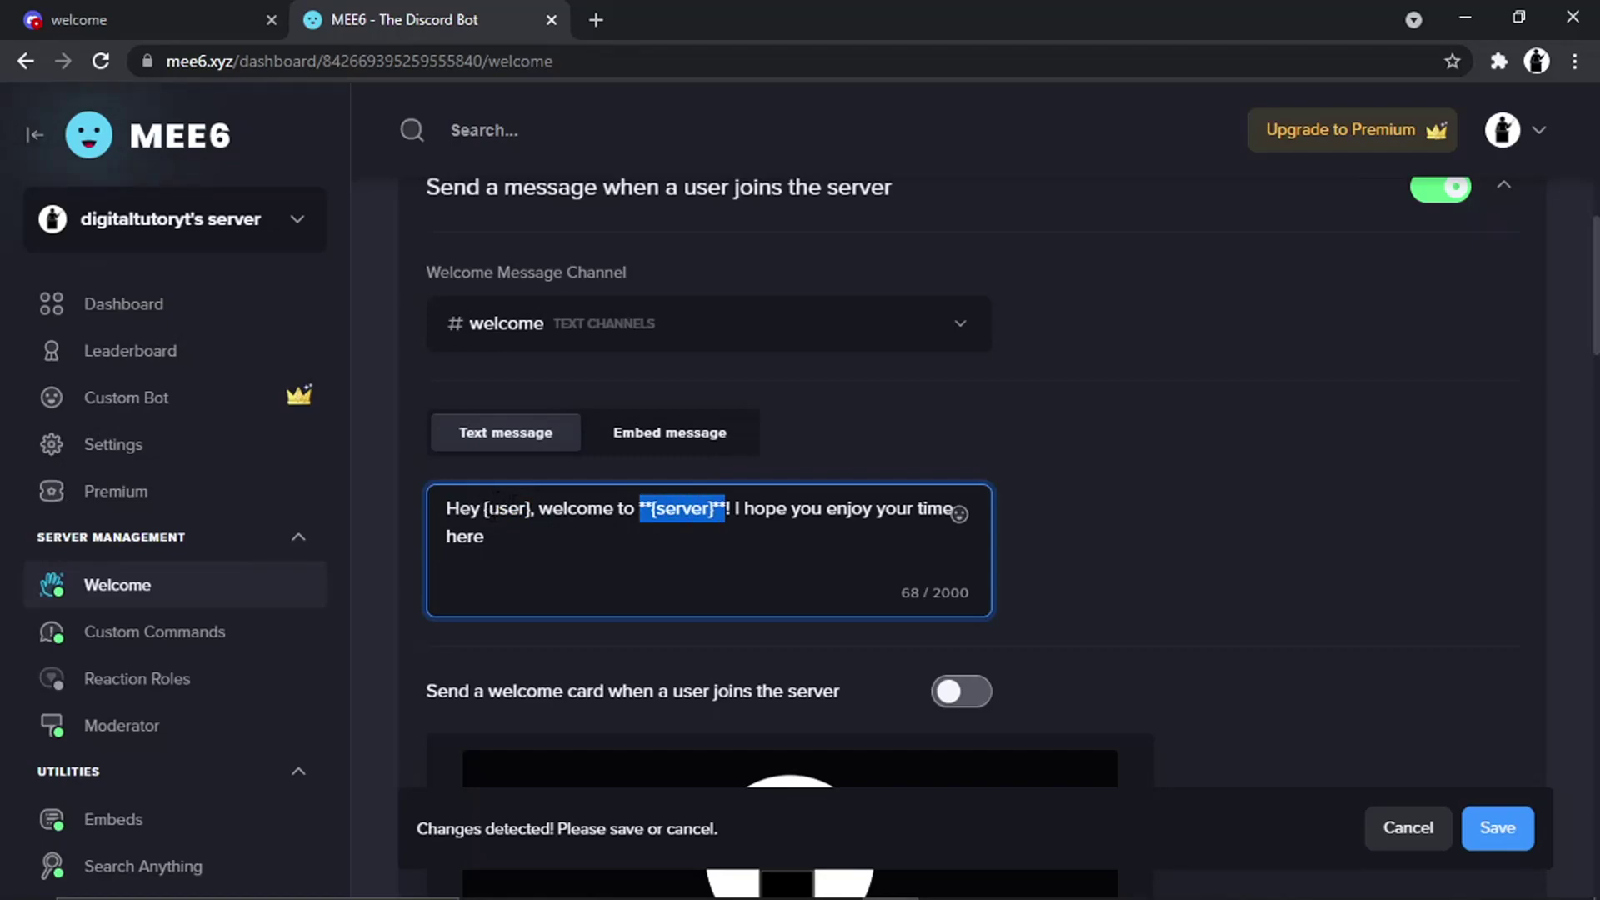
left_click_drag(484, 510, 524, 510)
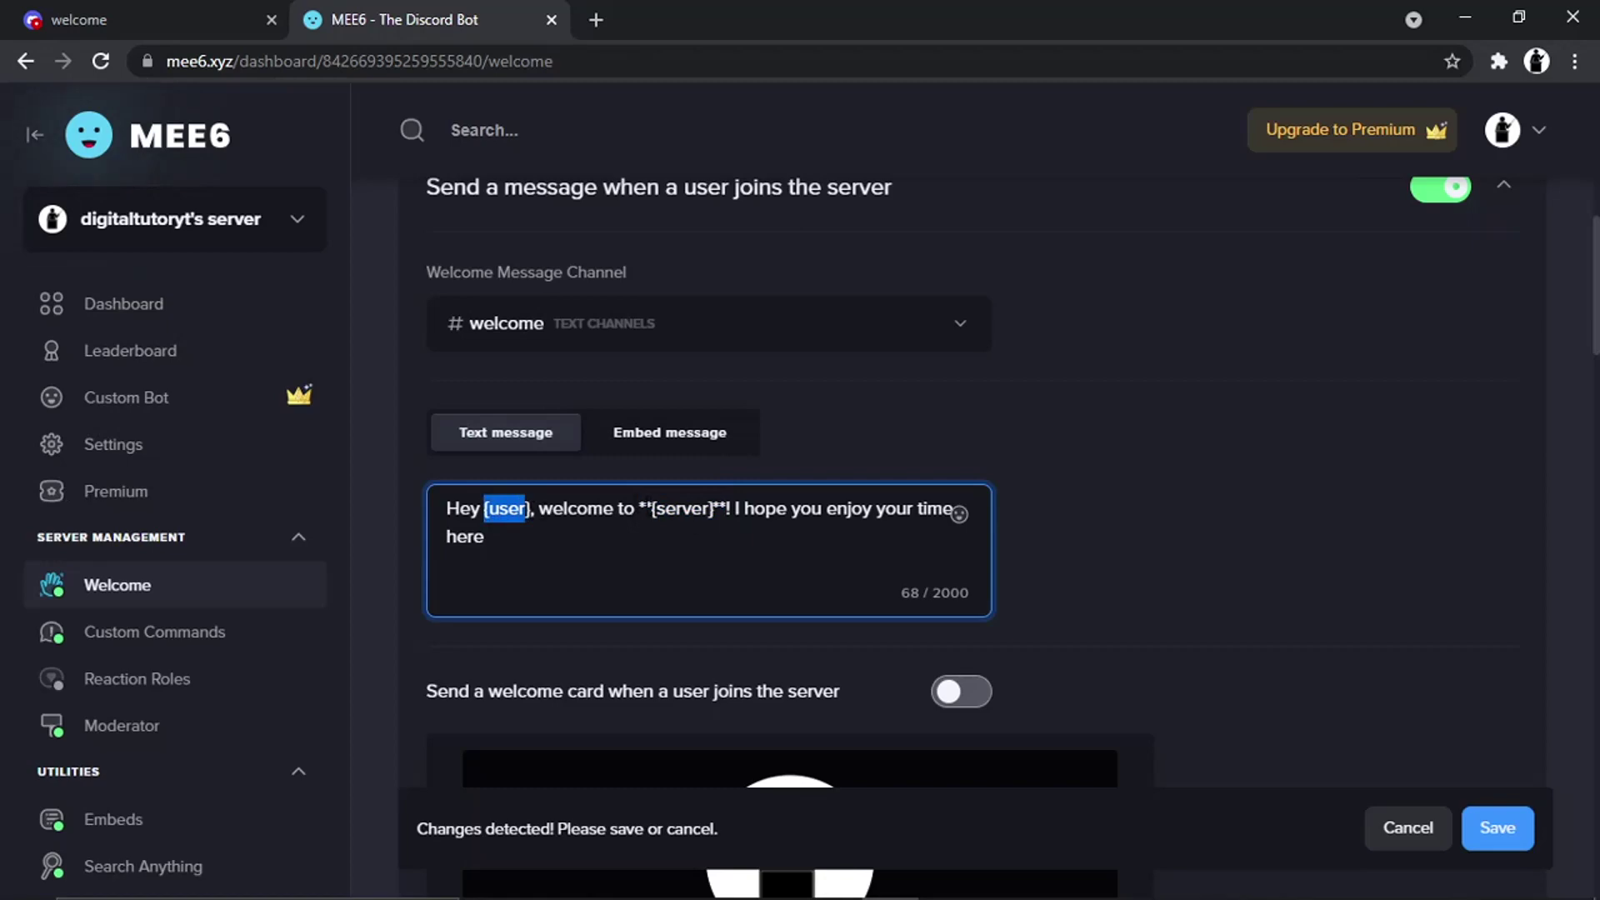
left_click_drag(647, 510, 735, 510)
Step: Append ". I hope you enjoy your time here" to the end of the welcome message text and save the Welcome plugin changes
left_click(550, 534)
type(". ")
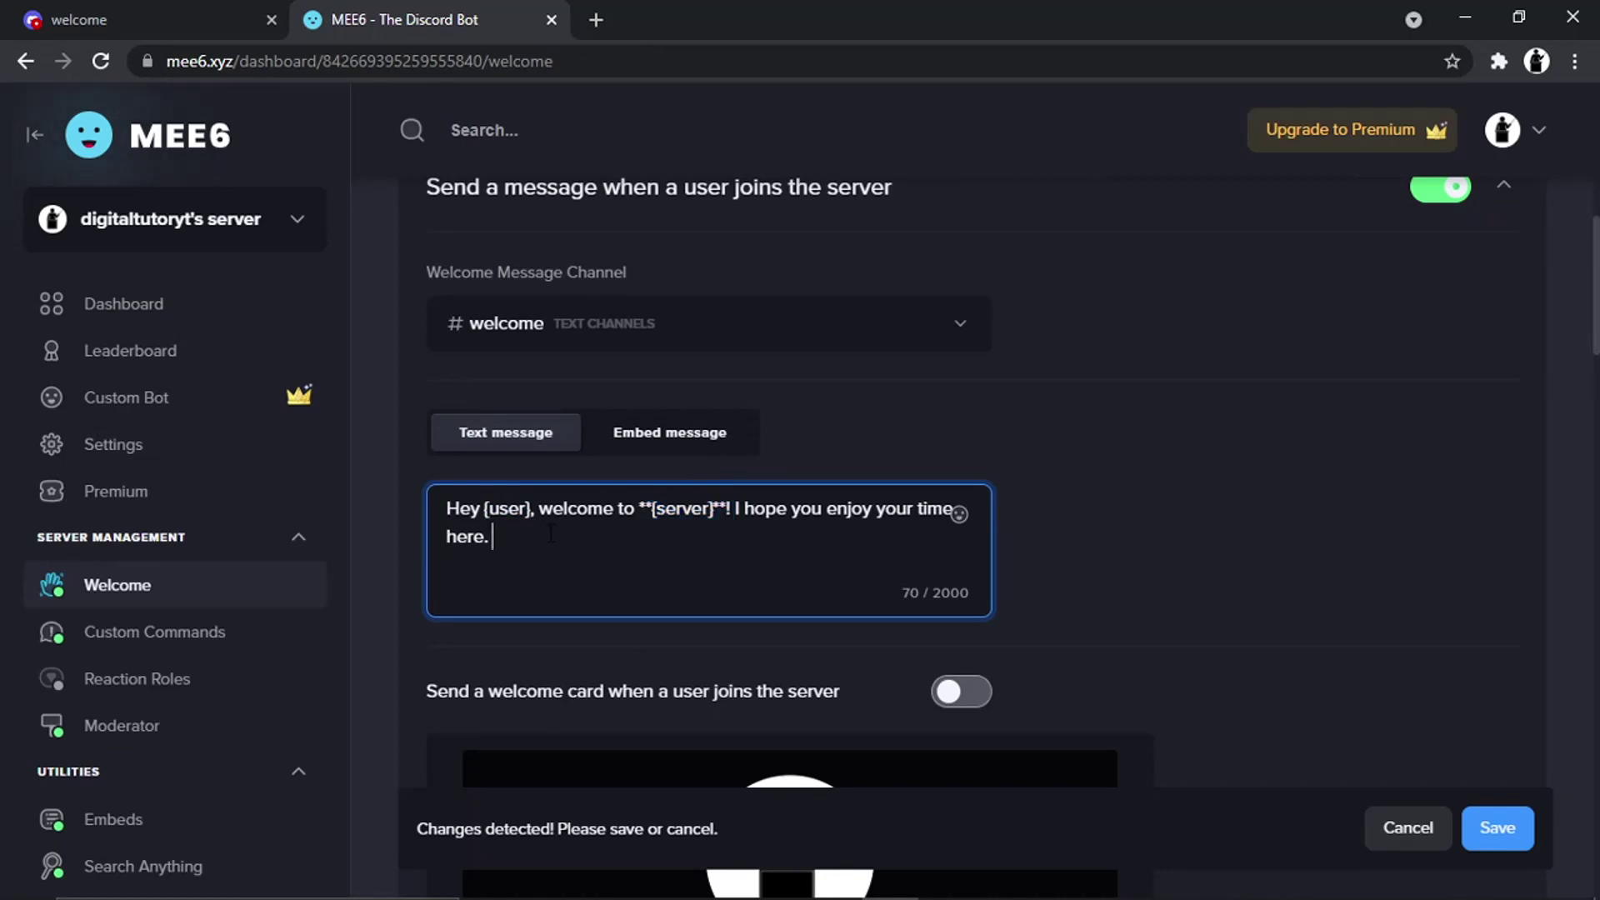
type("I hope you enjoy your time here")
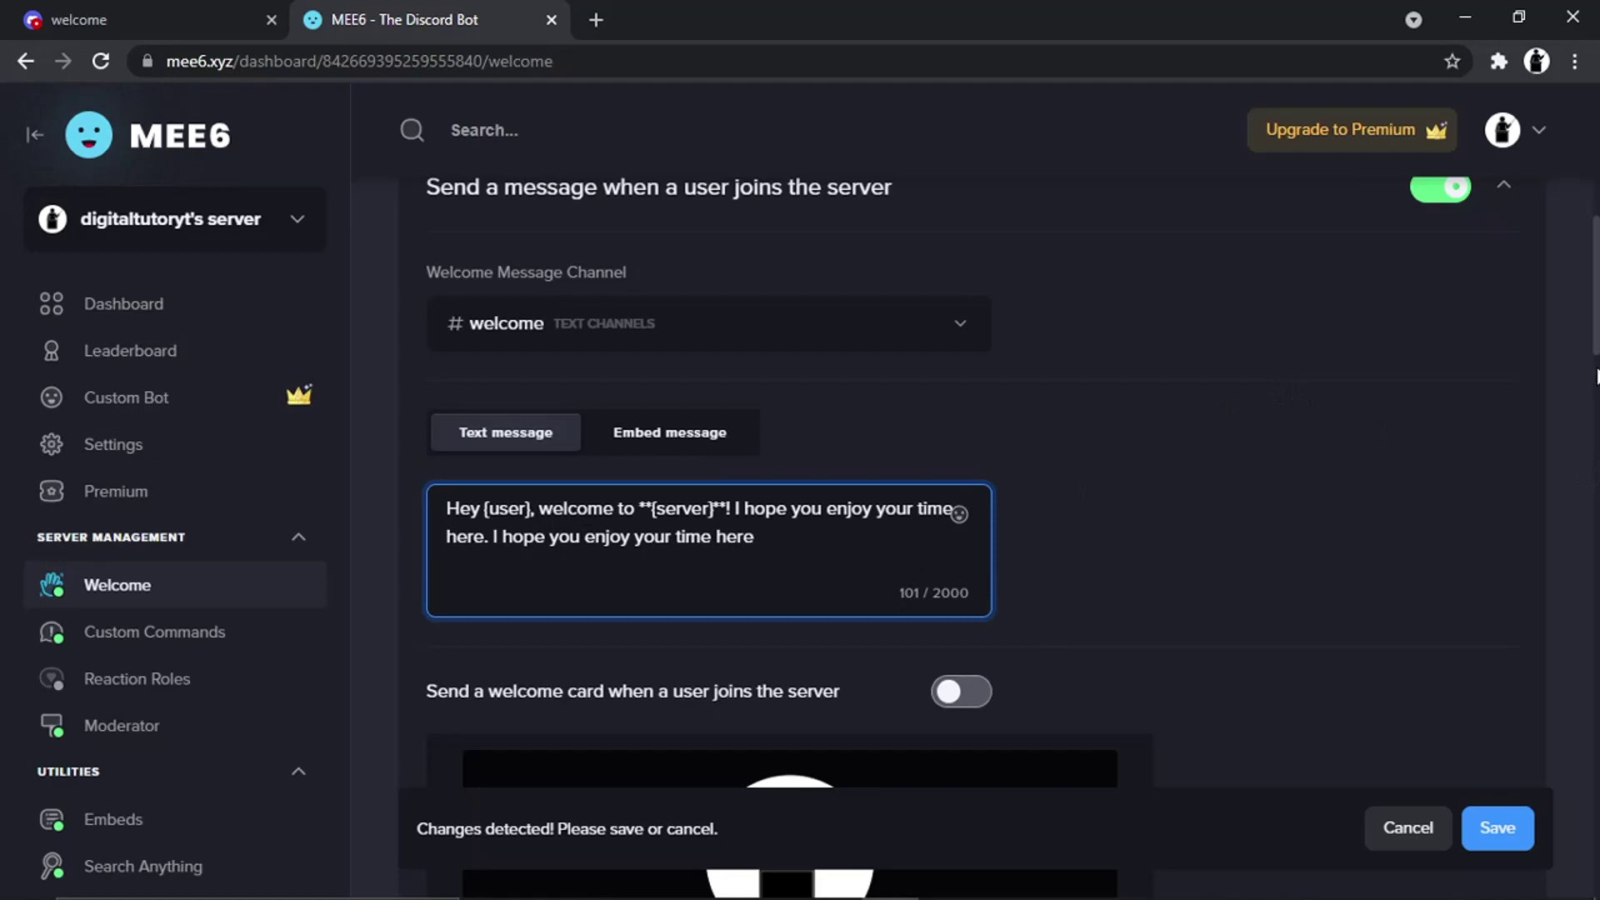
left_click(1497, 831)
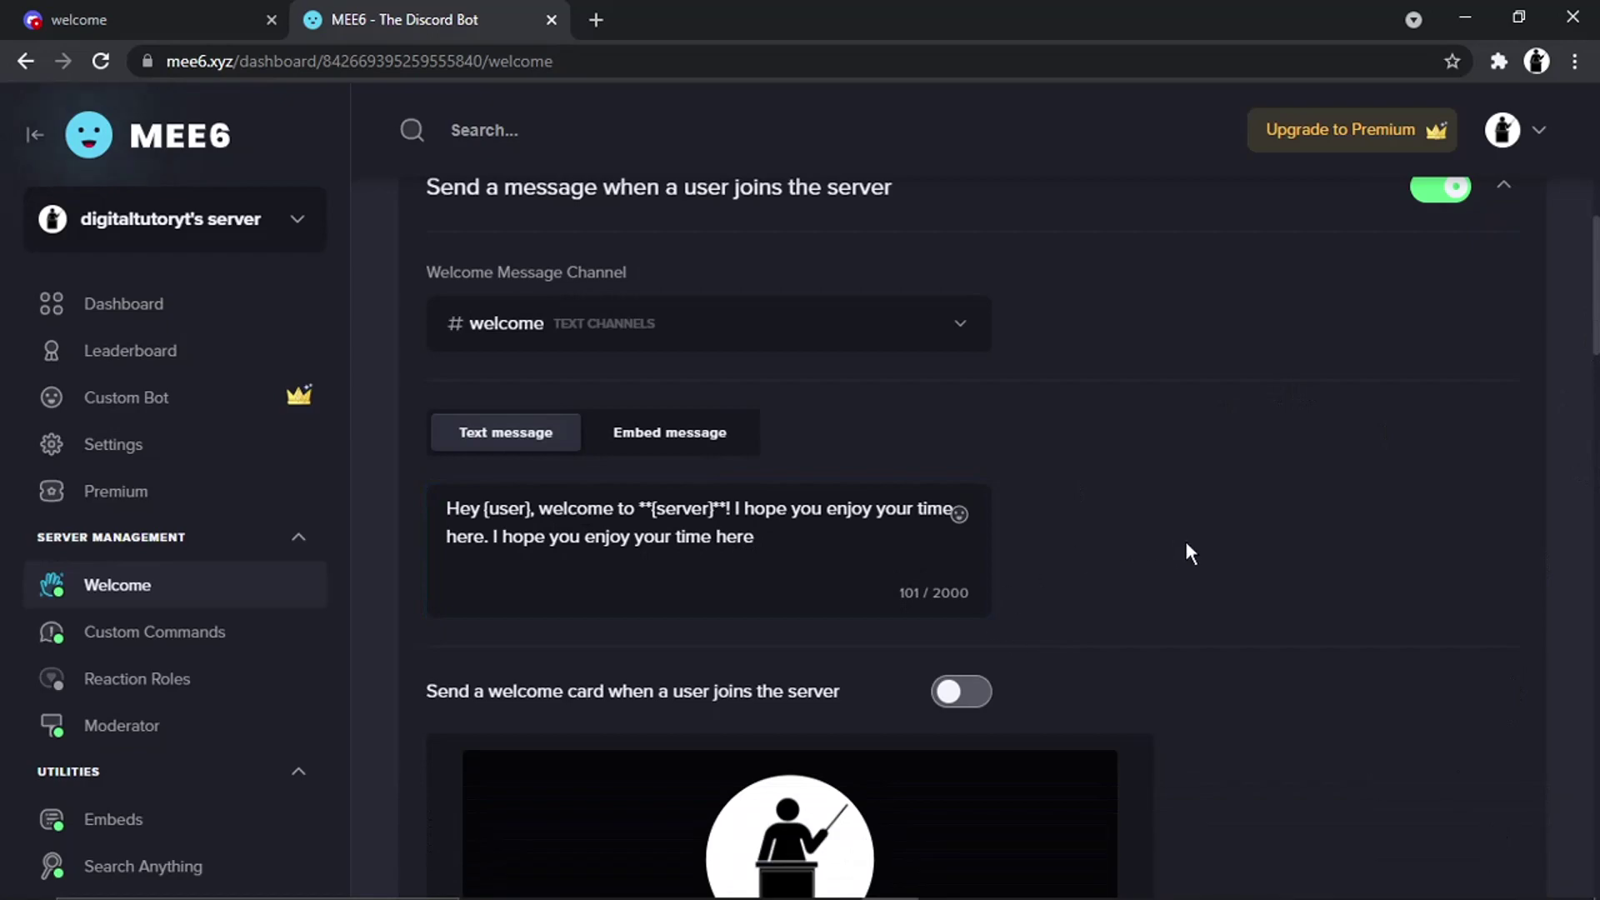
Step: Review the remaining Welcome plugin options: the welcome card, private message to new users, new-user role and leave message
scroll(1186, 545, "down", 3)
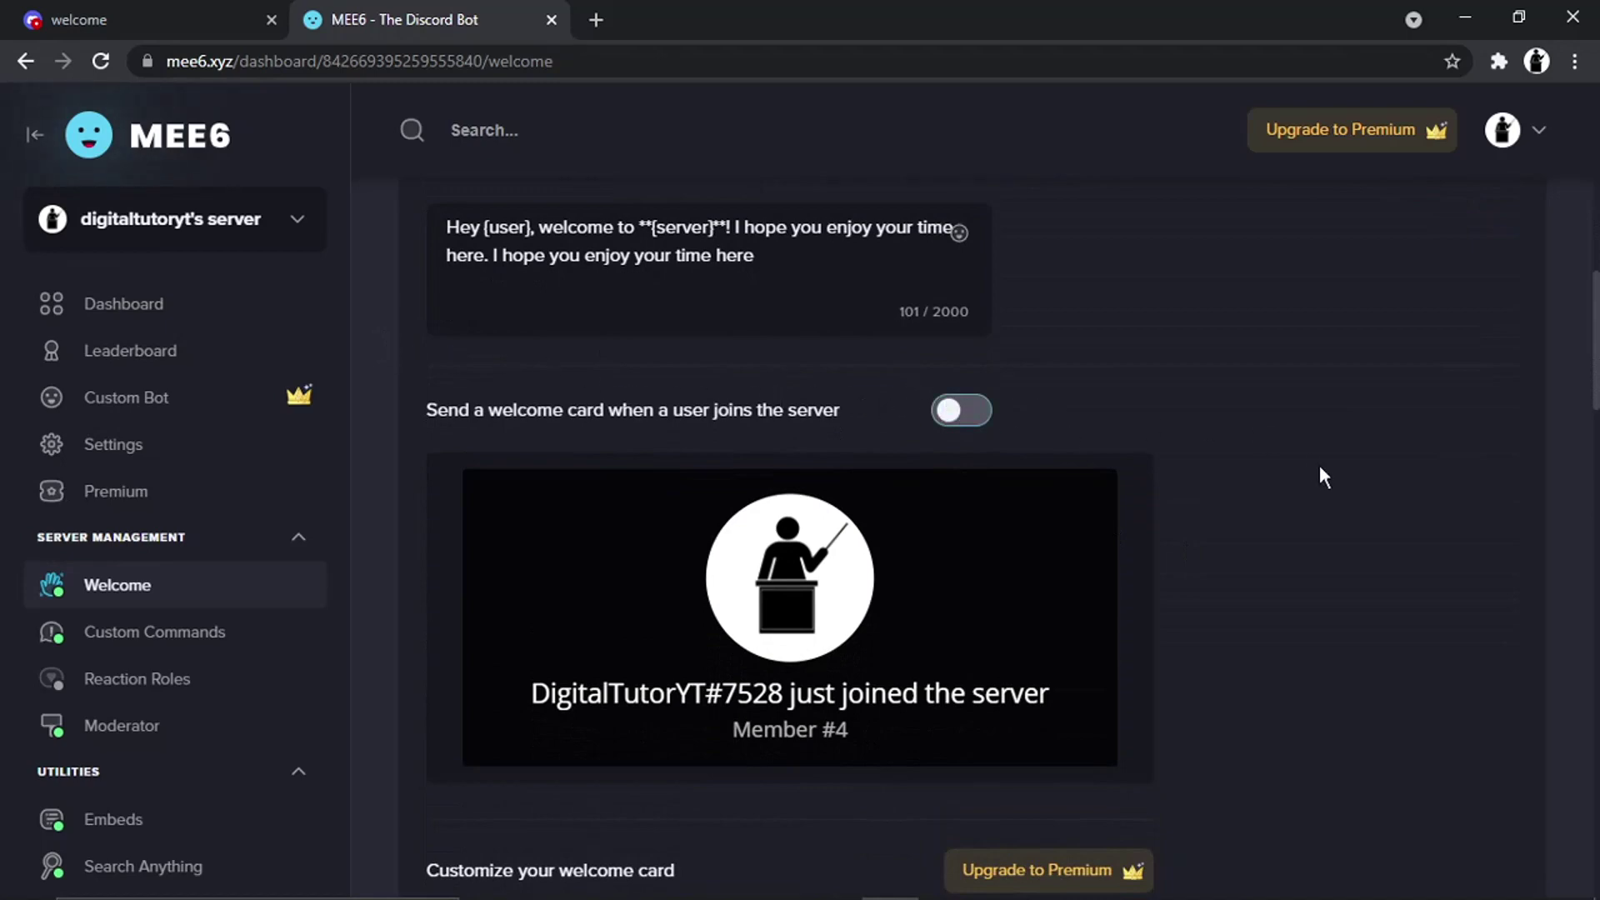
scroll(1321, 472, "down", 5)
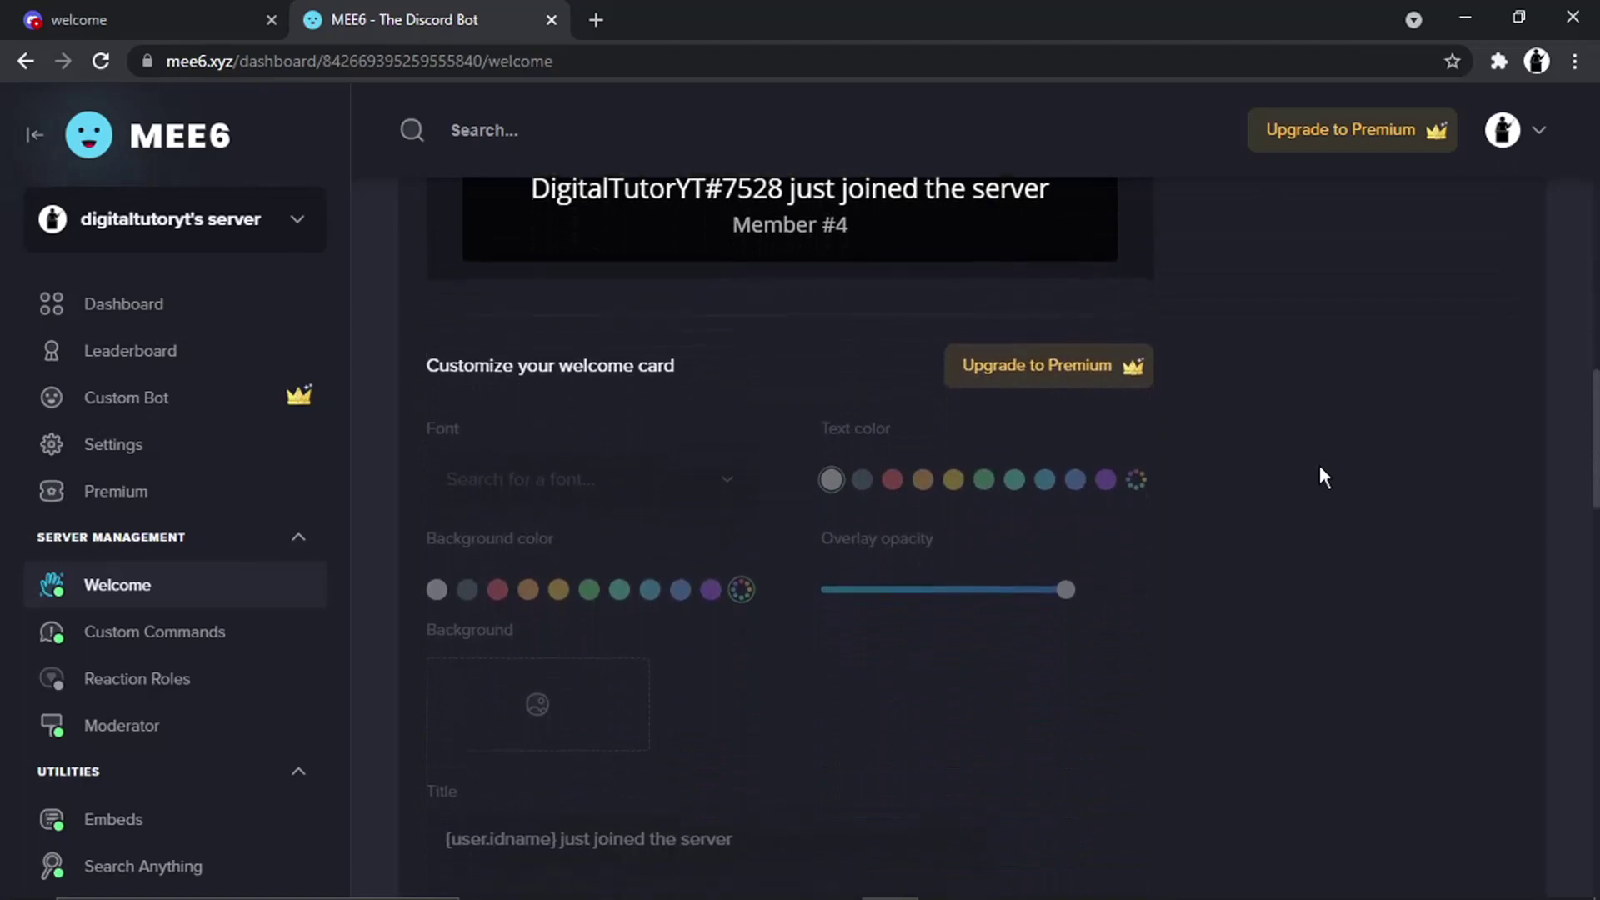
scroll(1320, 468, "down", 7)
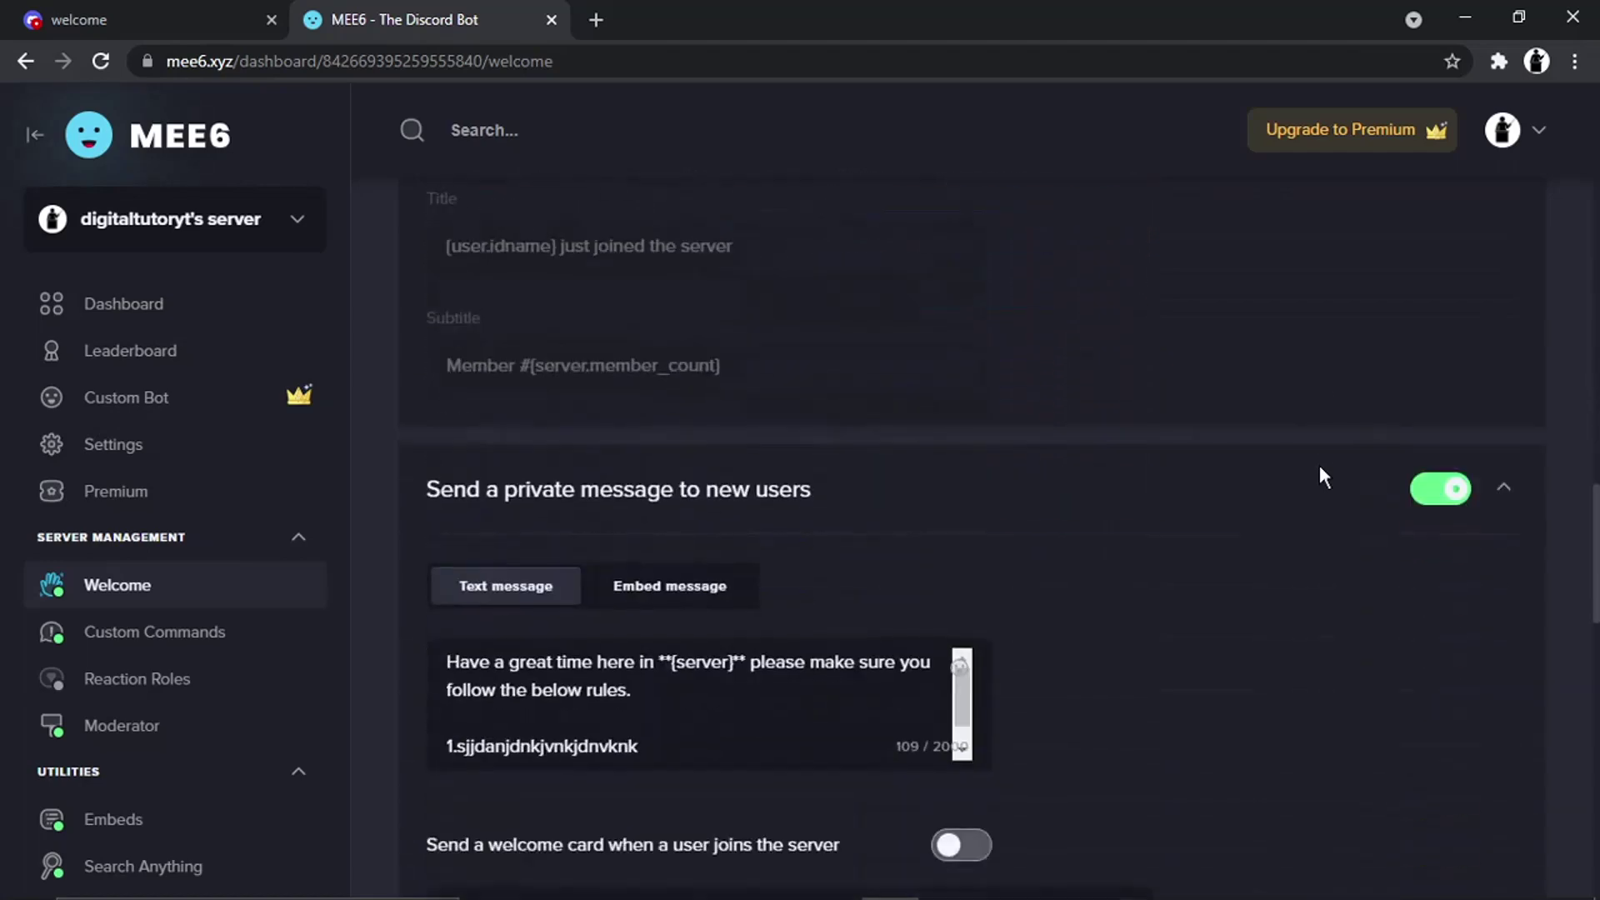
scroll(1318, 471, "down", 1)
scroll(1318, 471, "down", 1)
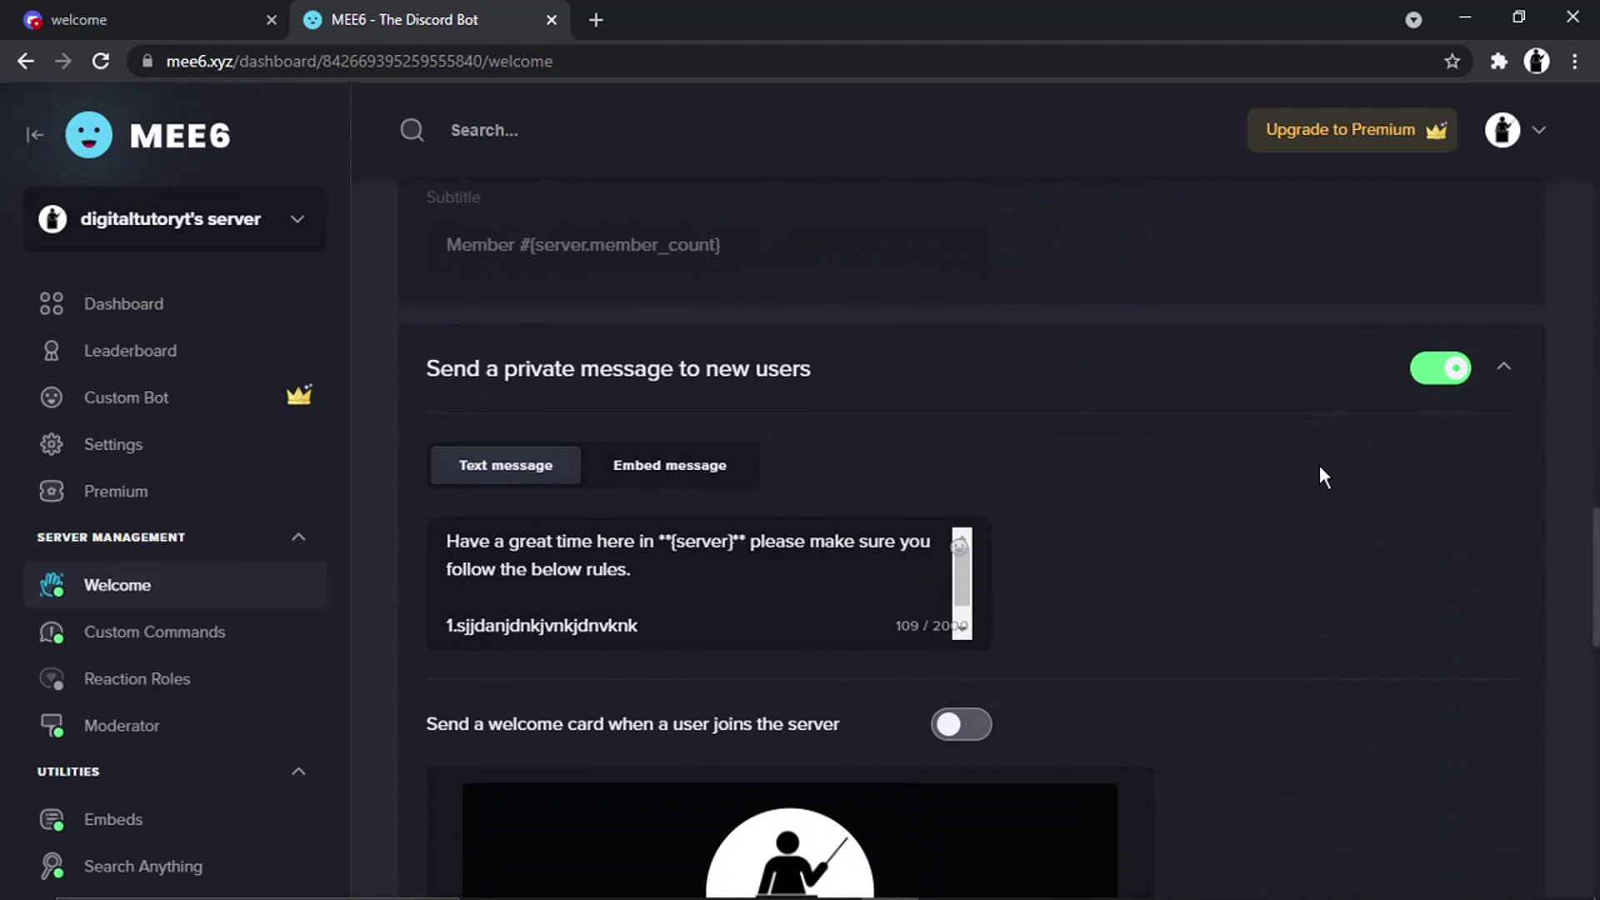
scroll(1318, 464, "down", 10)
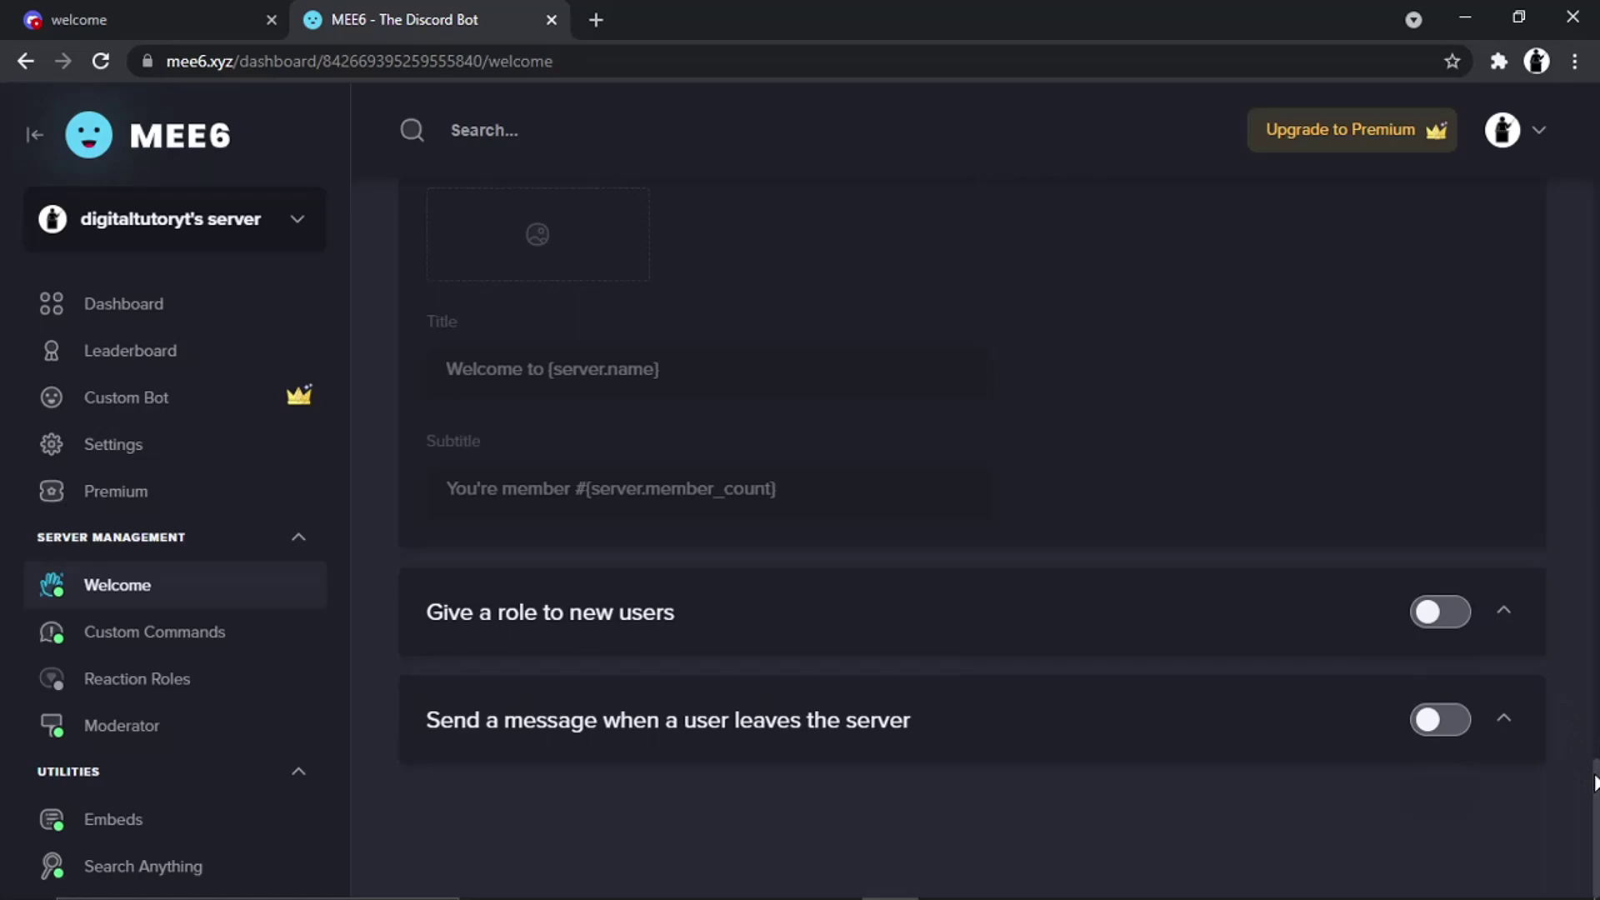
left_click_drag(1591, 774, 1595, 167)
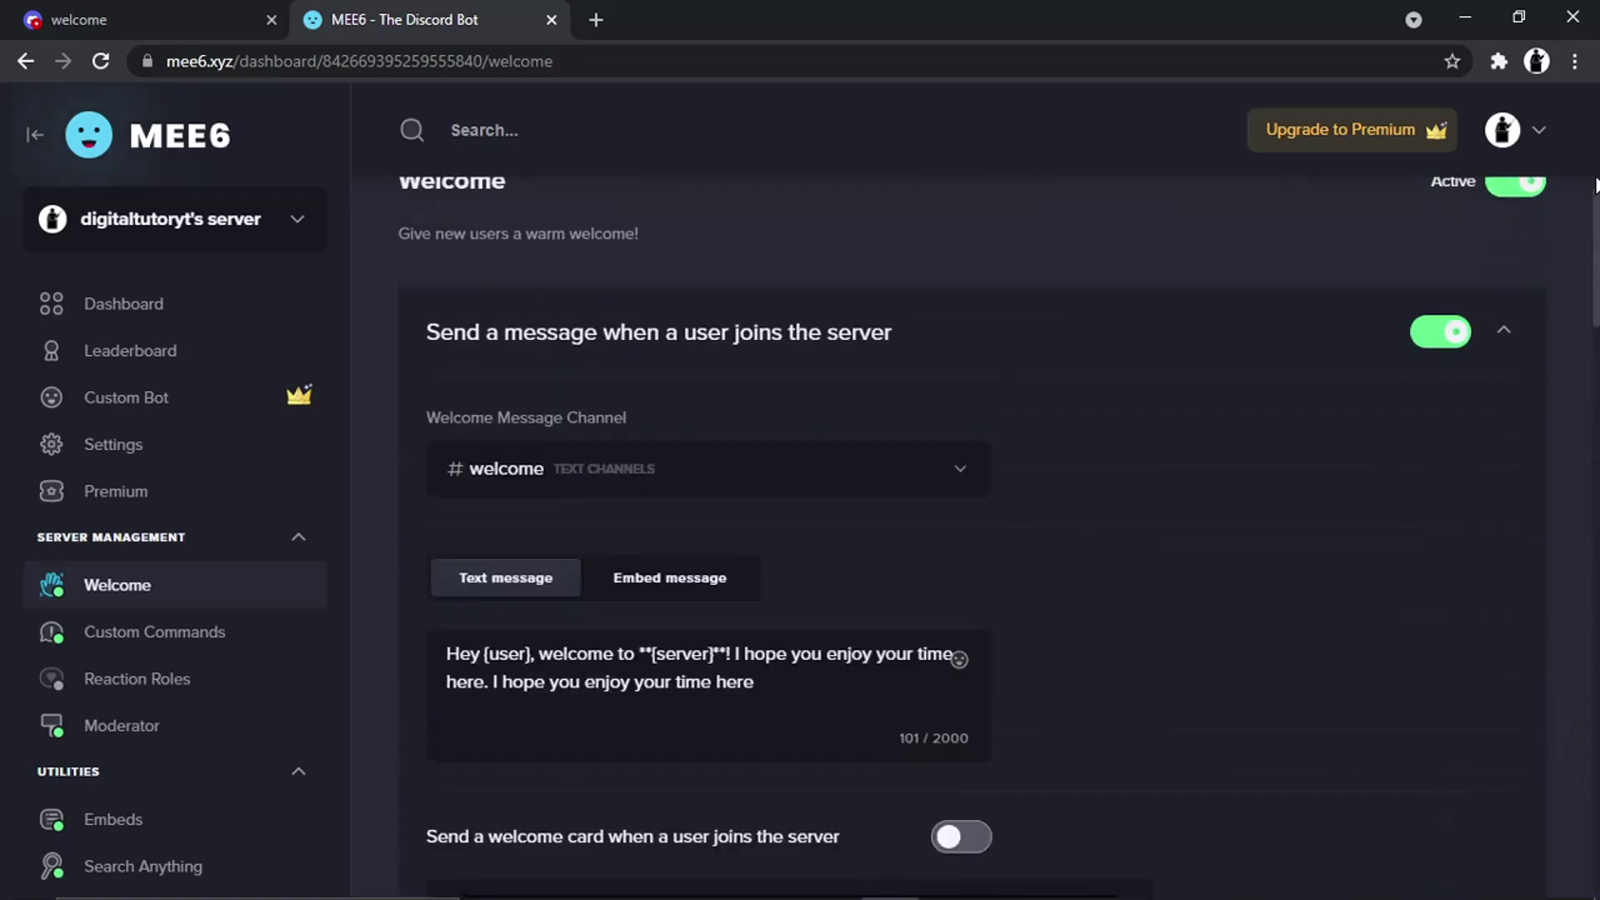